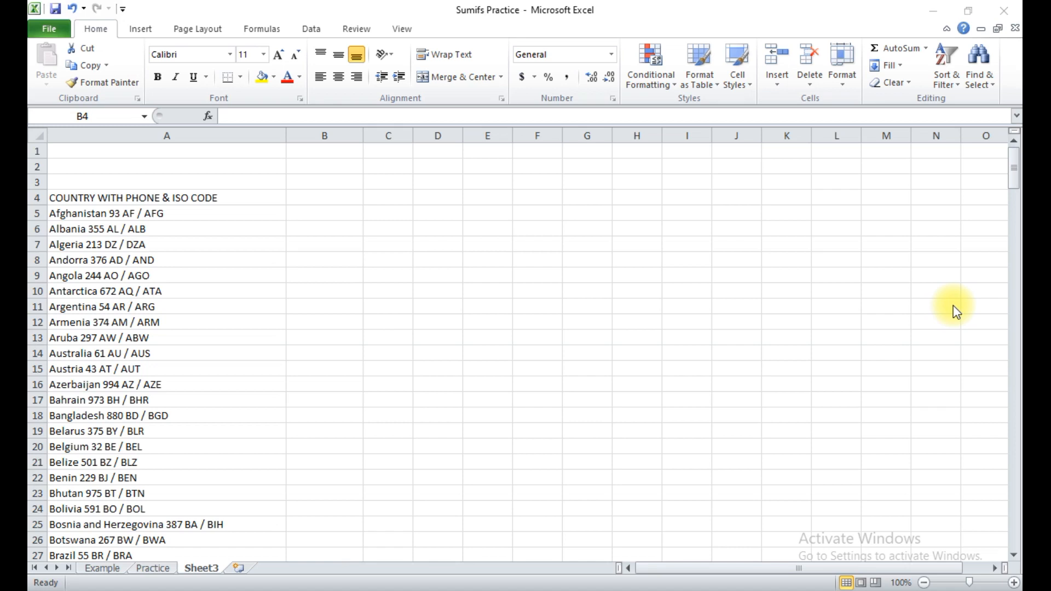
# Enter AFGHANISTAN in cell B5 and 93 AF / AFG in cell C5 as a manual split of A5.
pyautogui.click(342, 237)
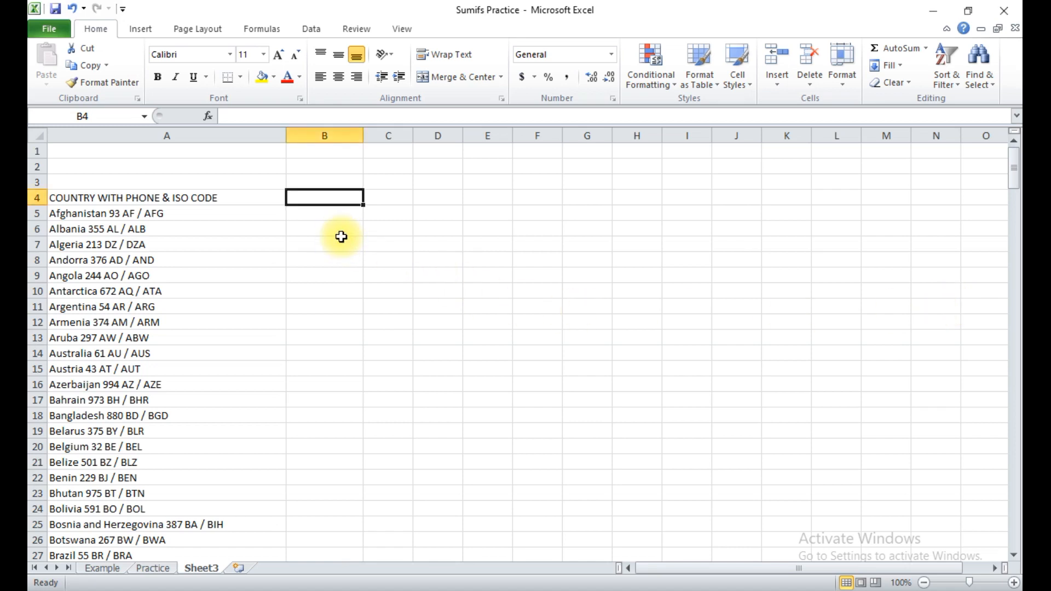
pyautogui.press('Down')
pyautogui.press('Left')
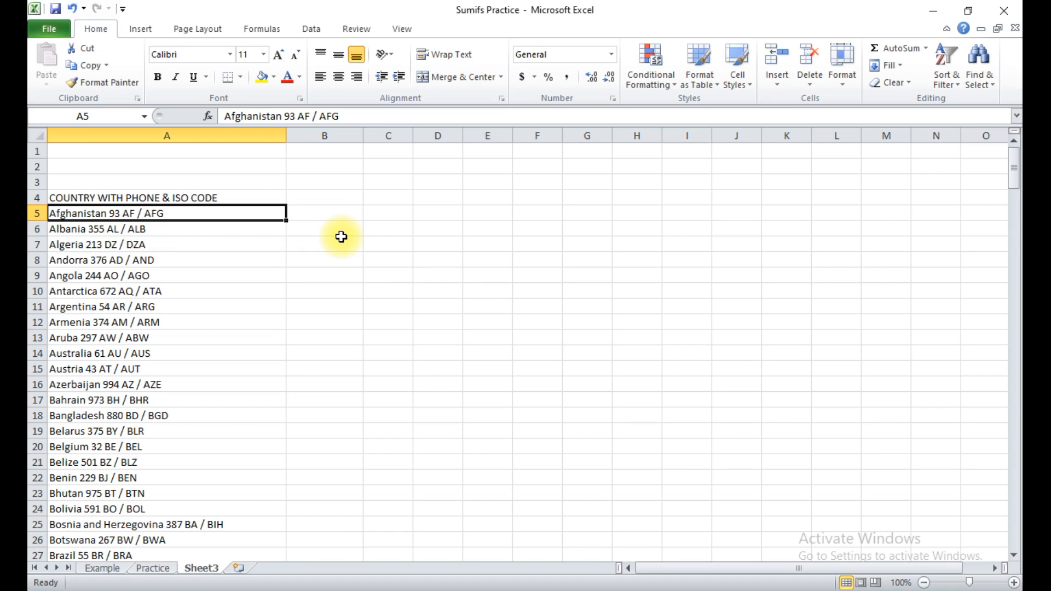
pyautogui.press('Right')
pyautogui.write('AFGHAN')
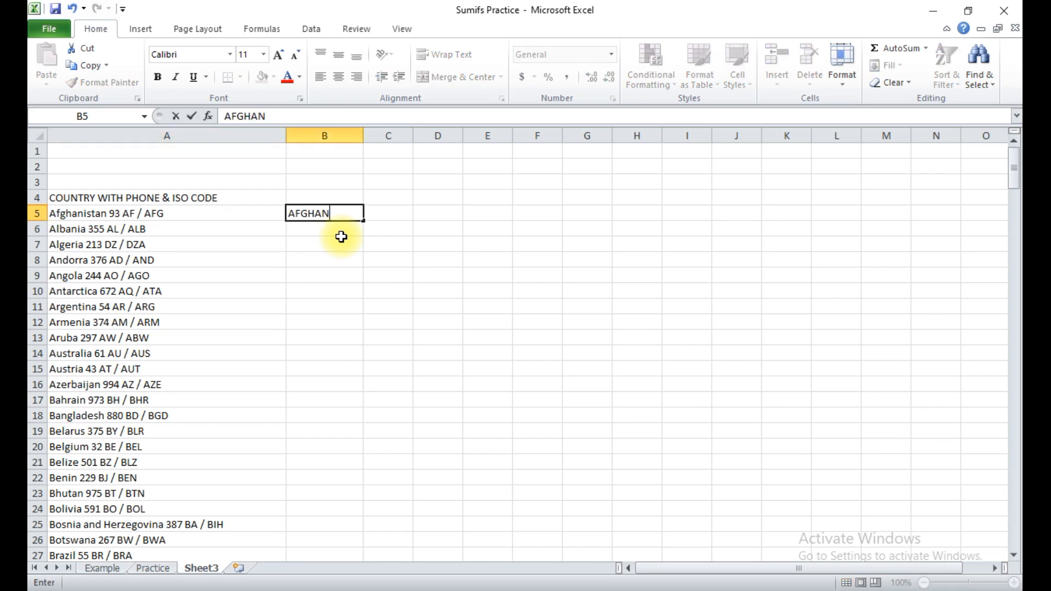
pyautogui.write('ISTAN')
pyautogui.press('Tab')
pyautogui.write('93 ')
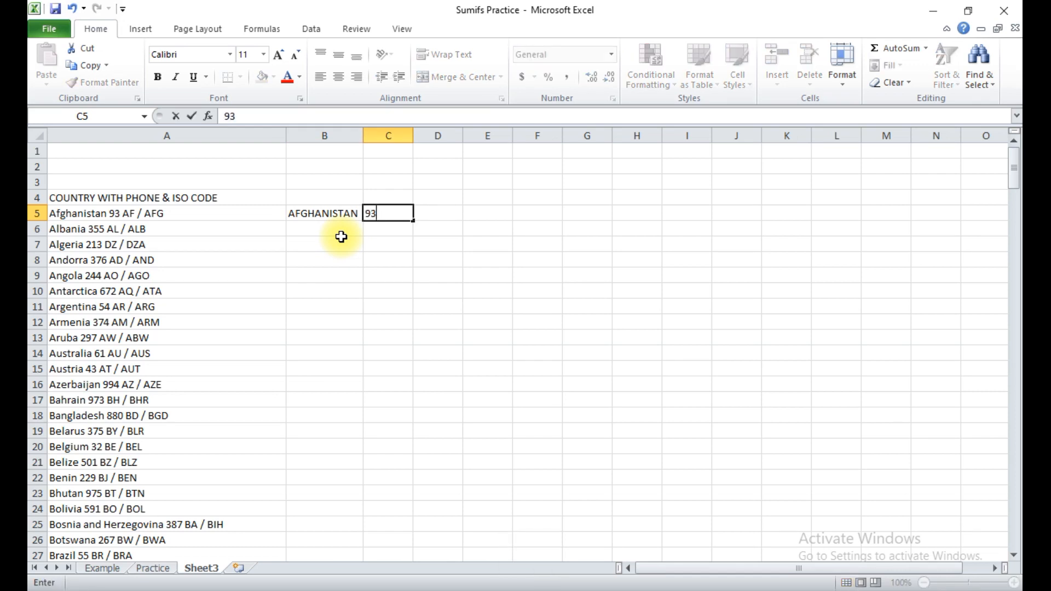
pyautogui.write('AF / AFG')
pyautogui.click(341, 236)
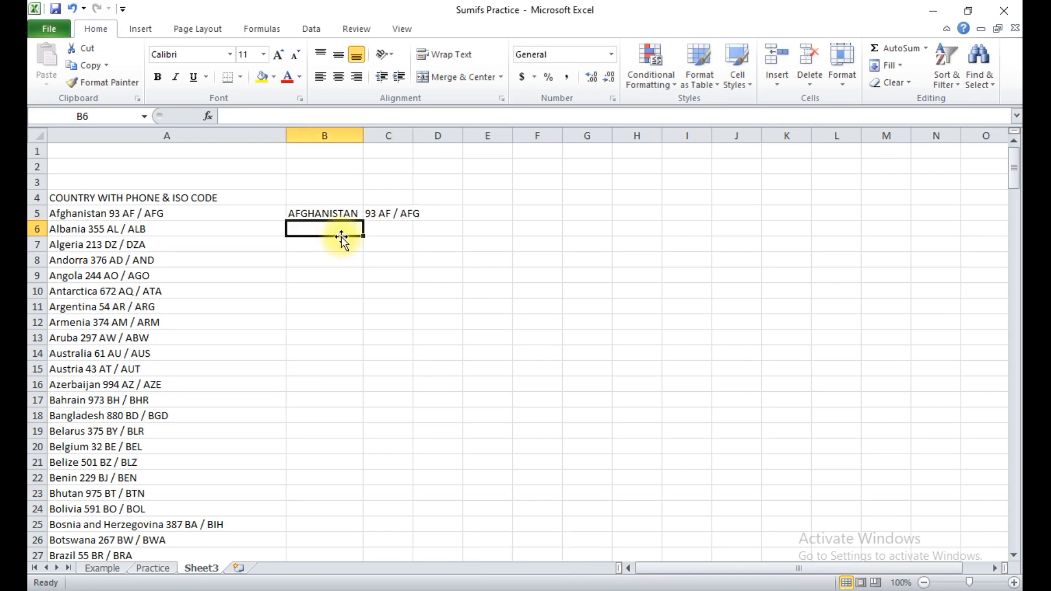
# Check how far the country list extends and clear the manual entries in B5:C5.
pyautogui.press('Left')
pyautogui.hotkey('ctrl', 'Down')
pyautogui.press('Right')
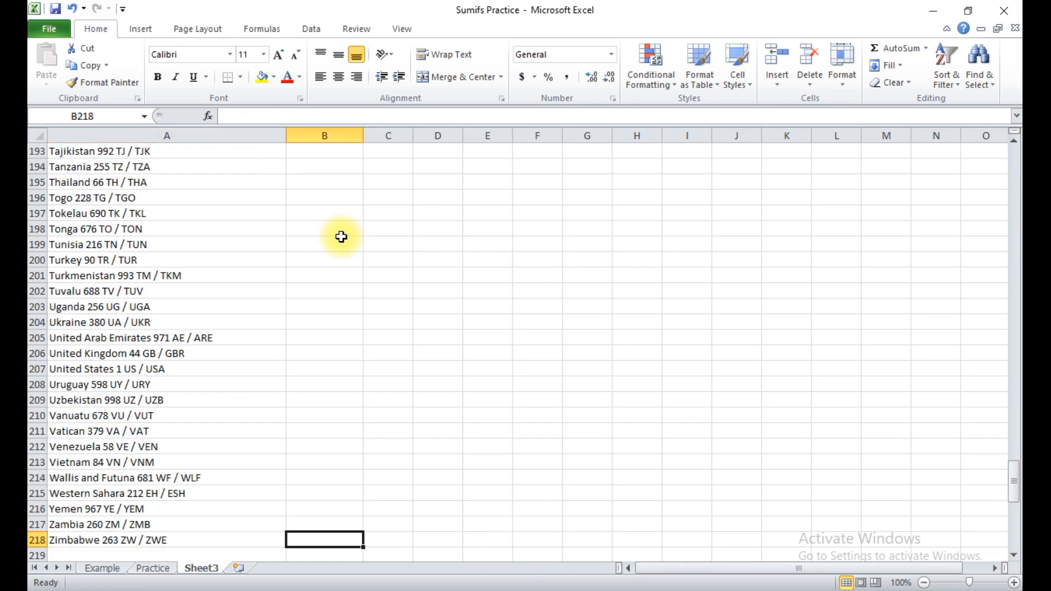
pyautogui.hotkey('ctrl', 'Up')
pyautogui.hotkey('shift', 'Right')
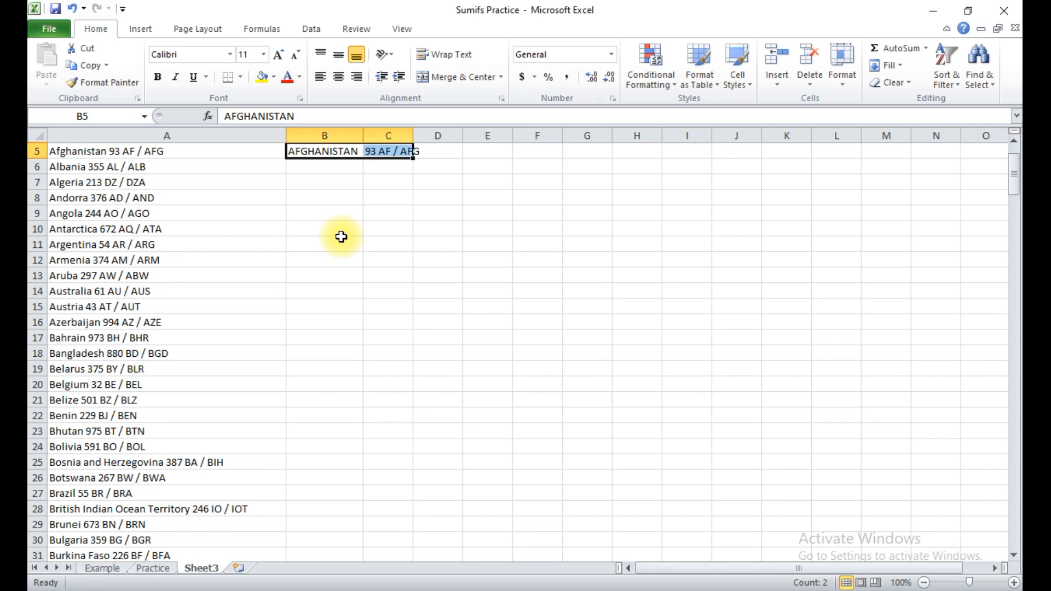
pyautogui.press('Delete')
pyautogui.press('Up')
pyautogui.press('Up')
pyautogui.press('Up')
pyautogui.press('Down')
pyautogui.press('Down')
pyautogui.press('Down')
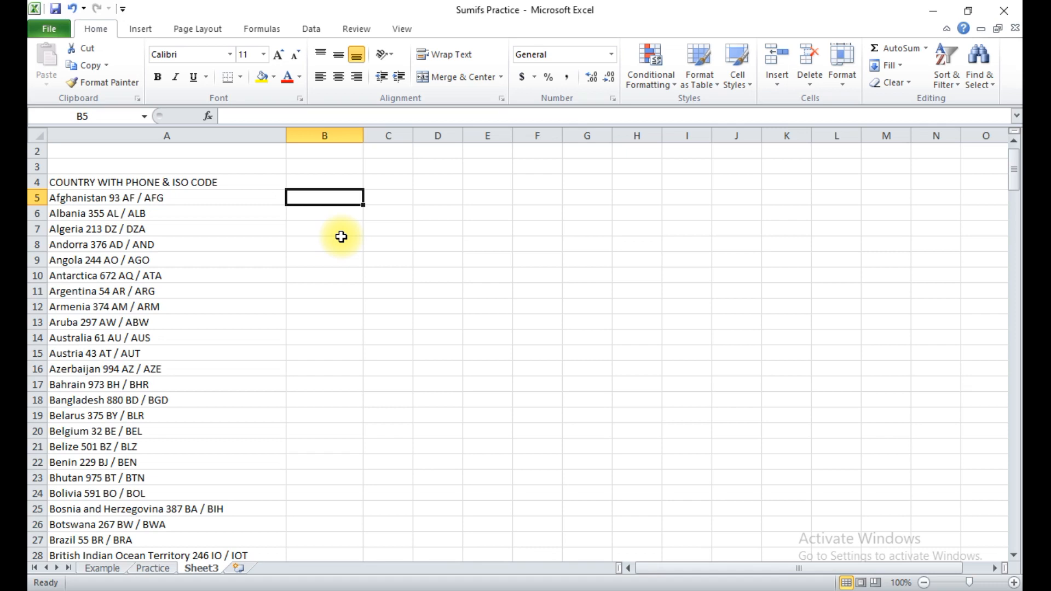
# Enter the sample texts 1234: PAKISTAN in cell C5 and 1235: INDIA in cell C6.
pyautogui.press('Right')
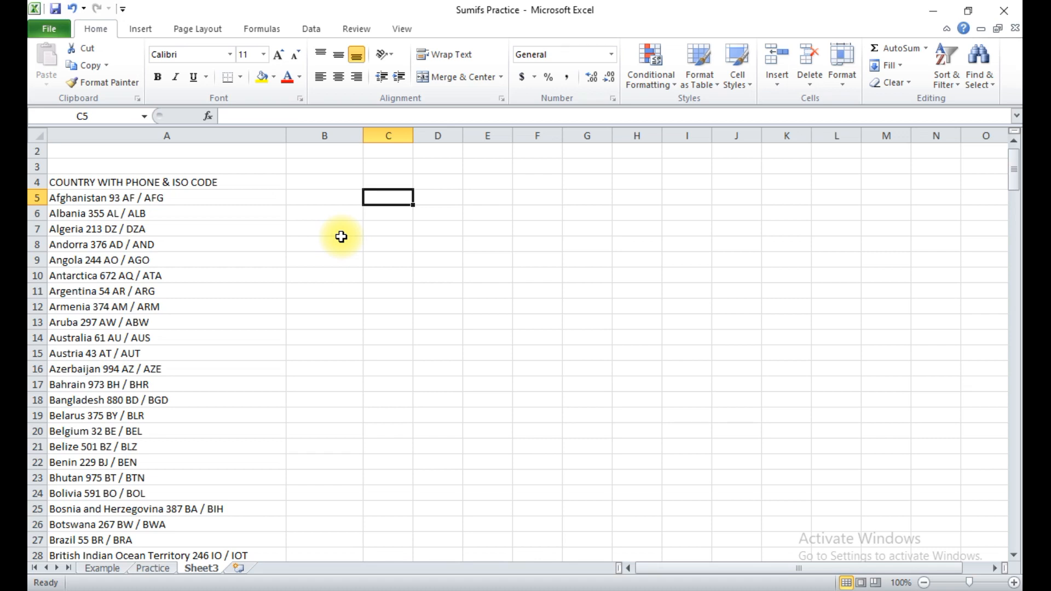
pyautogui.write('1234: ')
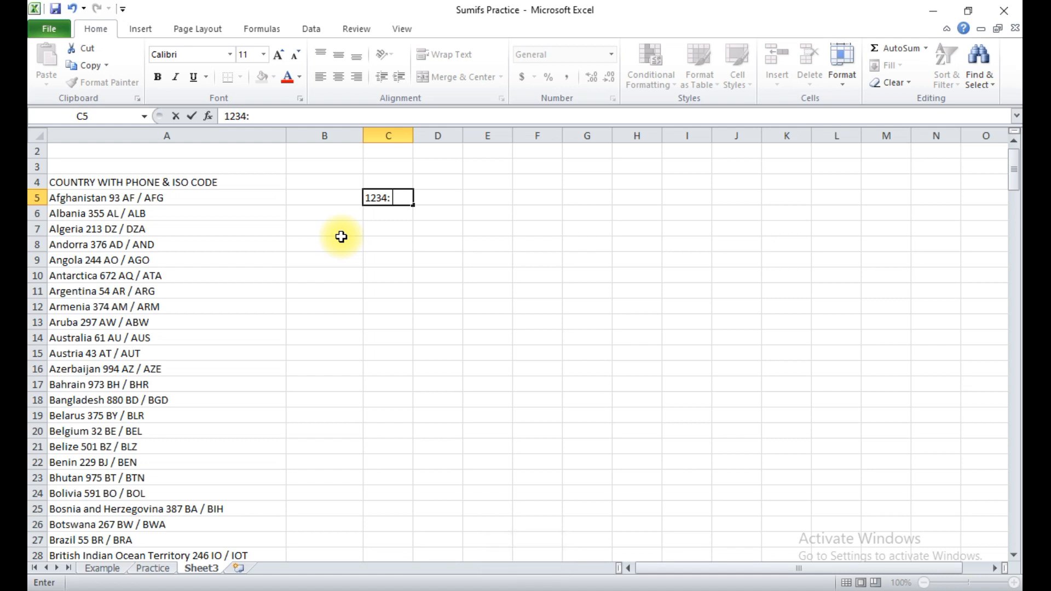
pyautogui.write('PAKISAN')
pyautogui.press('BackSpace')
pyautogui.press('BackSpace')
pyautogui.write('TAN')
pyautogui.press('Return')
pyautogui.write('1235: INDIA')
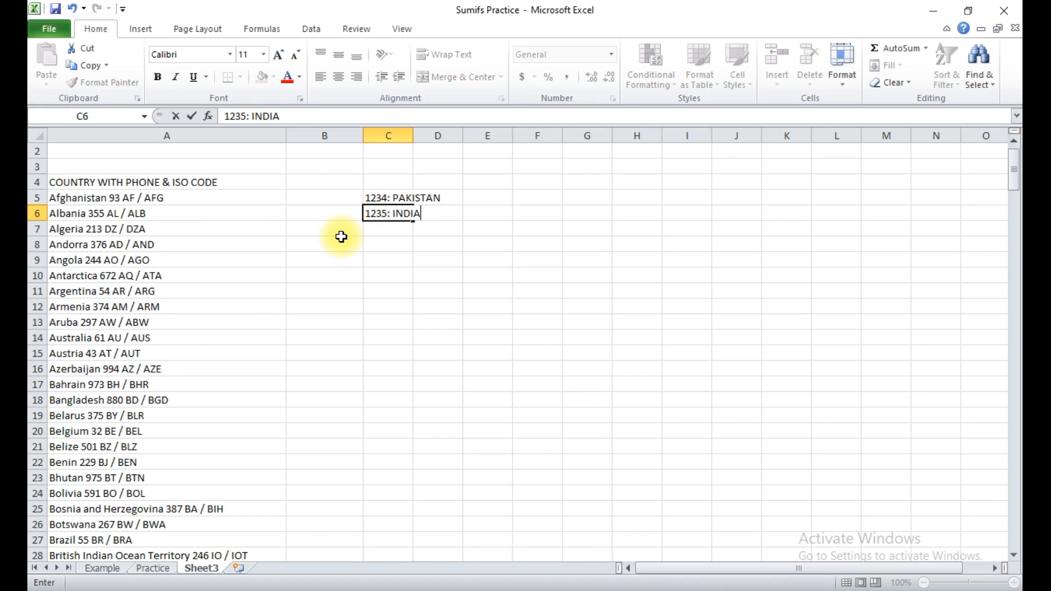
pyautogui.press('Return')
# Add the sample texts 1236: DUBAI in cell C7 and 1237: AMERICA in cell C8.
pyautogui.write('123')
pyautogui.write('5')
pyautogui.press('BackSpace')
pyautogui.write('6: DUBAI')
pyautogui.press('Return')
pyautogui.write('1237')
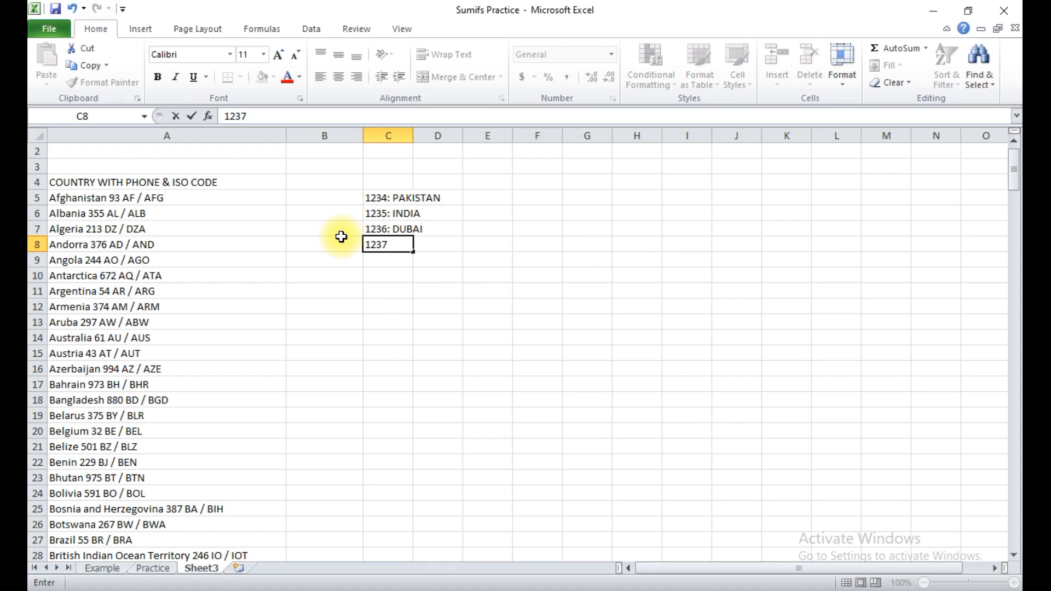
pyautogui.write(': AMERICA')
pyautogui.press('Return')
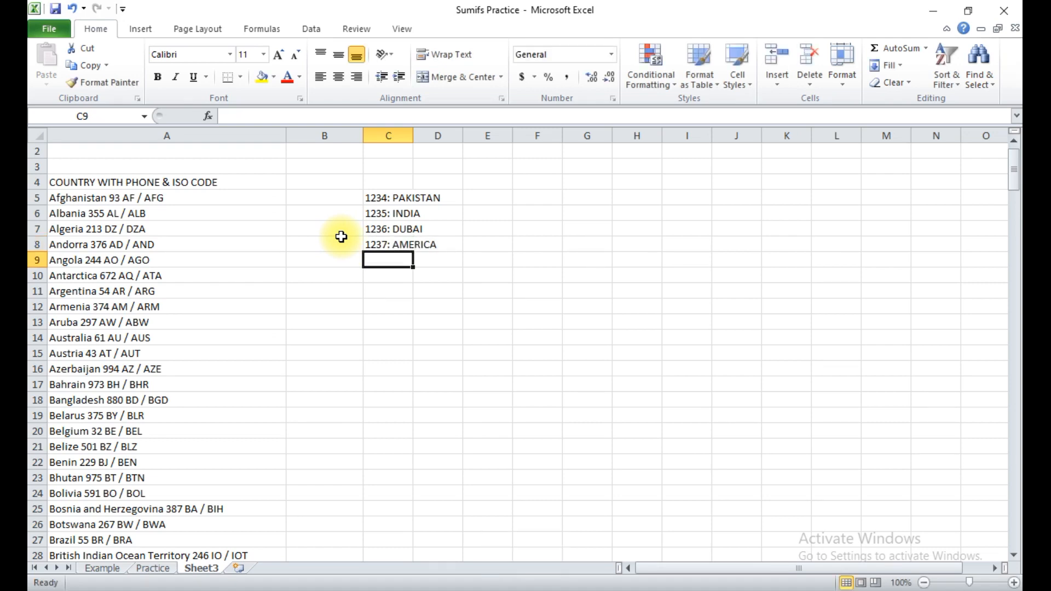
# AutoFit the width of column C to its sample texts.
pyautogui.press('Up')
pyautogui.press('Up')
pyautogui.press('Up')
pyautogui.press('Up')
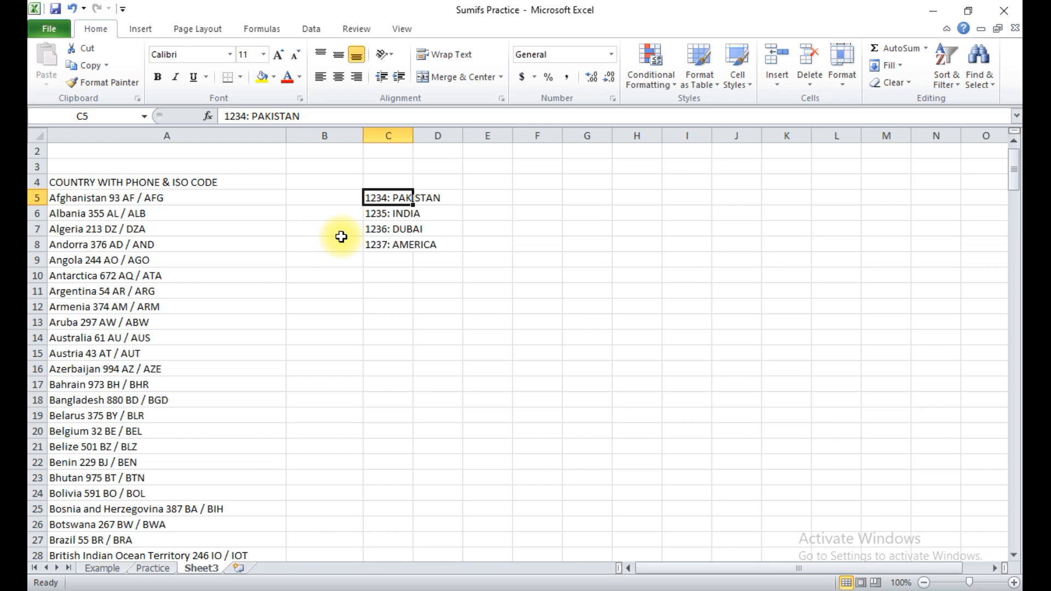
pyautogui.press('Right')
pyautogui.press('Left')
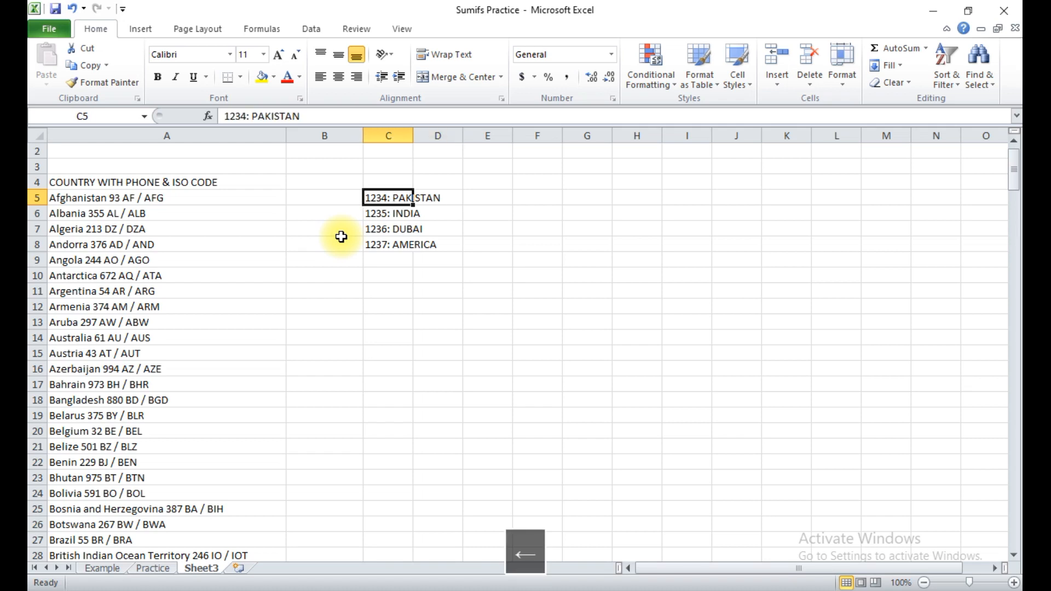
pyautogui.hotkey('ctrl', 'space')
pyautogui.hotkey('alt', 'h')
pyautogui.press('o')
pyautogui.press('i')
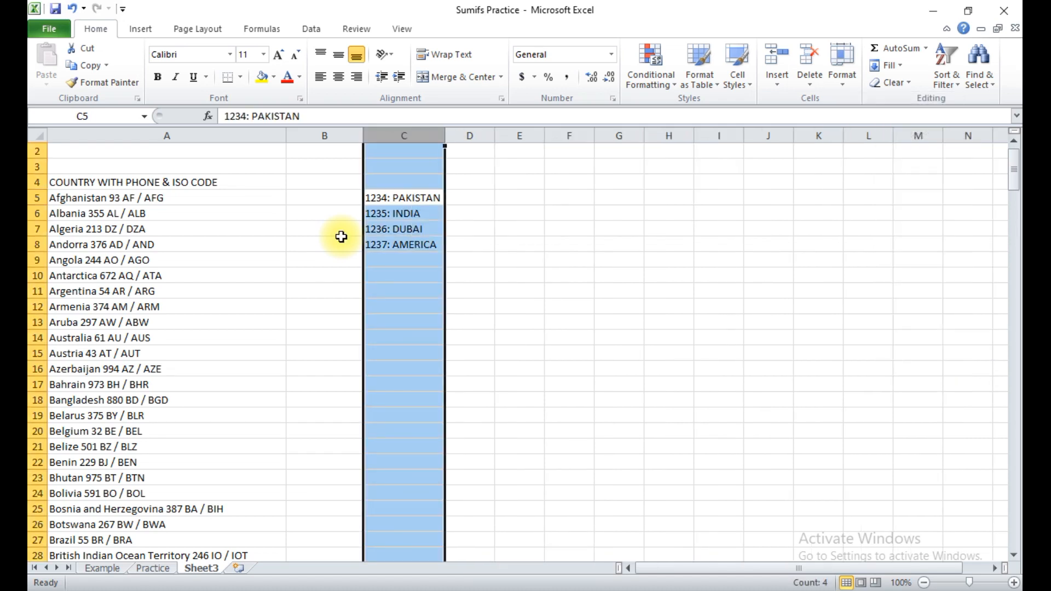
# Enter the formula =LEFT(C5,5) in cell D5 to extract the first five characters.
pyautogui.press('Right')
pyautogui.write('=L')
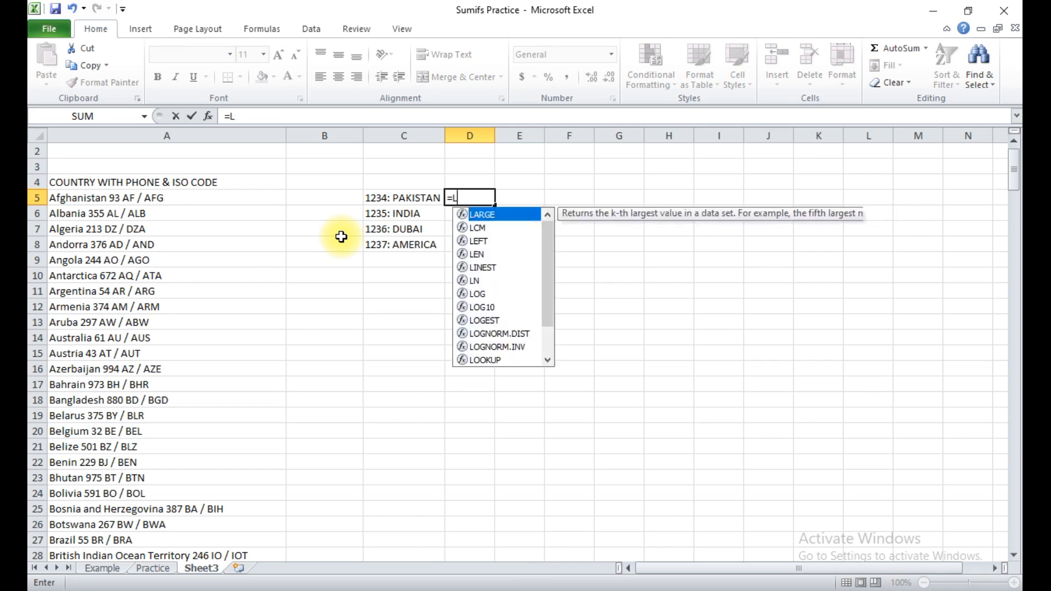
pyautogui.write('EFT(')
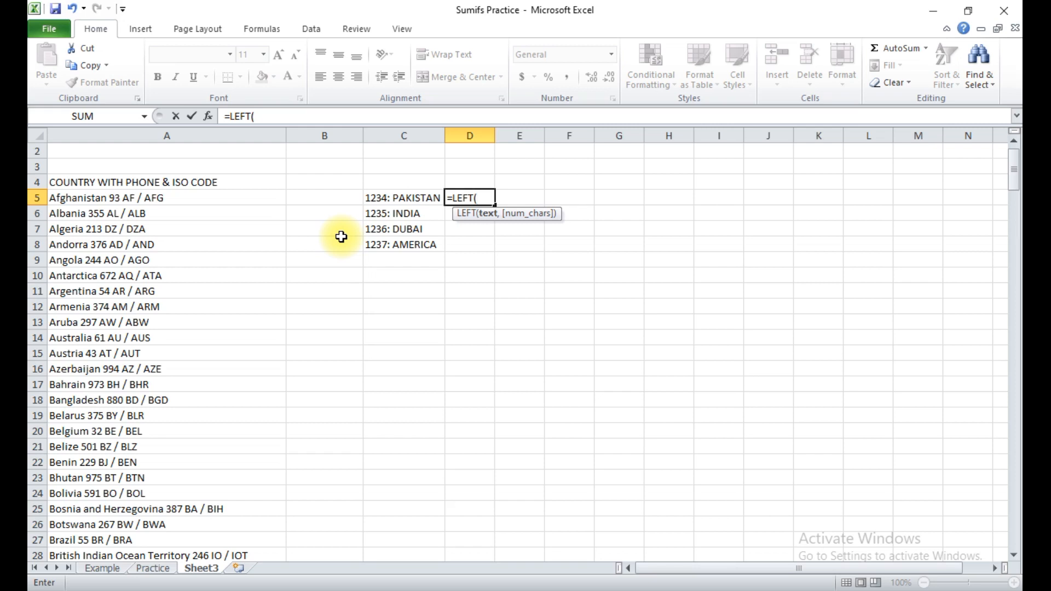
pyautogui.press('Left')
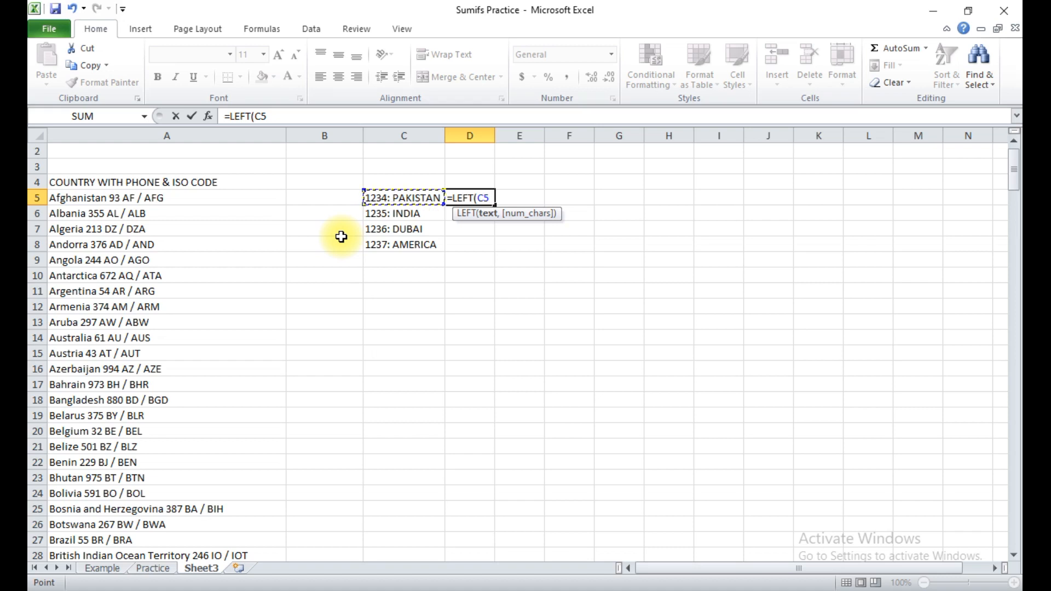
pyautogui.write(',')
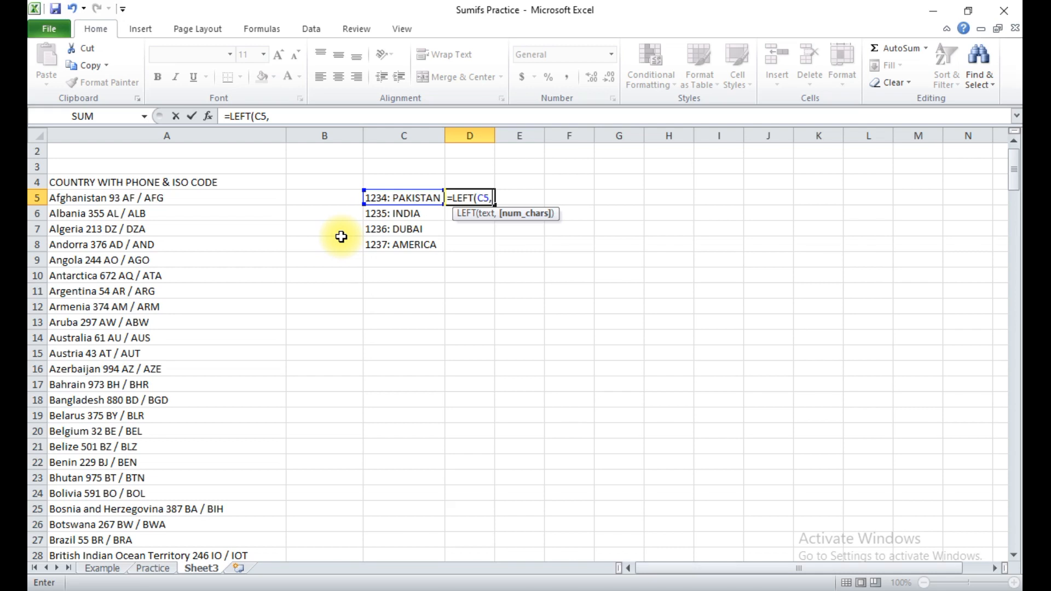
pyautogui.write('5)')
pyautogui.press('Return')
# Fill the LEFT formula from D5 down through D8.
pyautogui.press('Up')
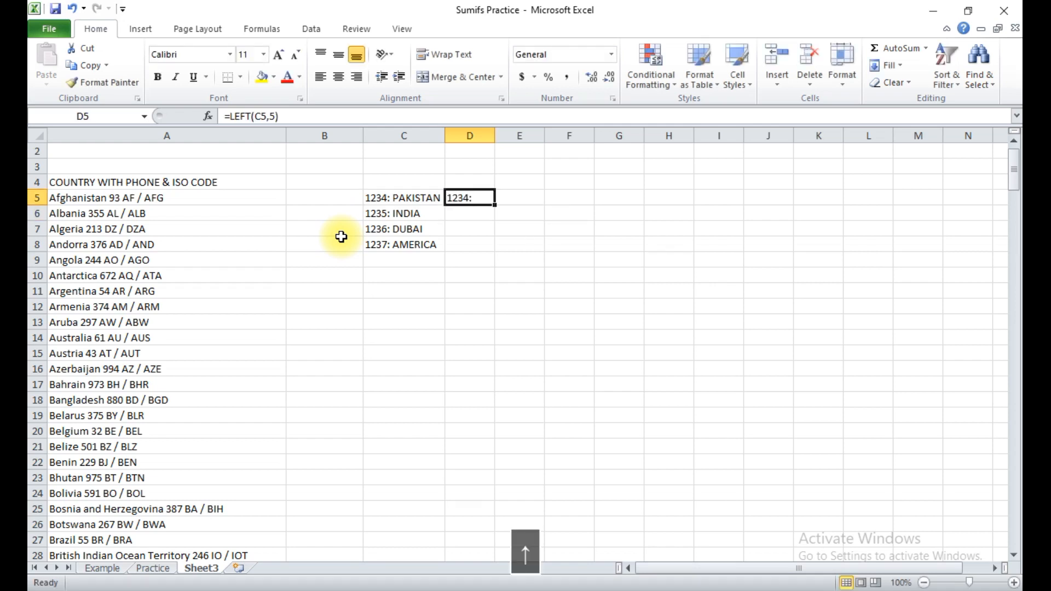
pyautogui.hotkey('shift', 'Down')
pyautogui.hotkey('shift', 'Down')
pyautogui.hotkey('shift', 'Down')
pyautogui.hotkey('ctrl', 'd')
pyautogui.press('Down')
pyautogui.press('Down')
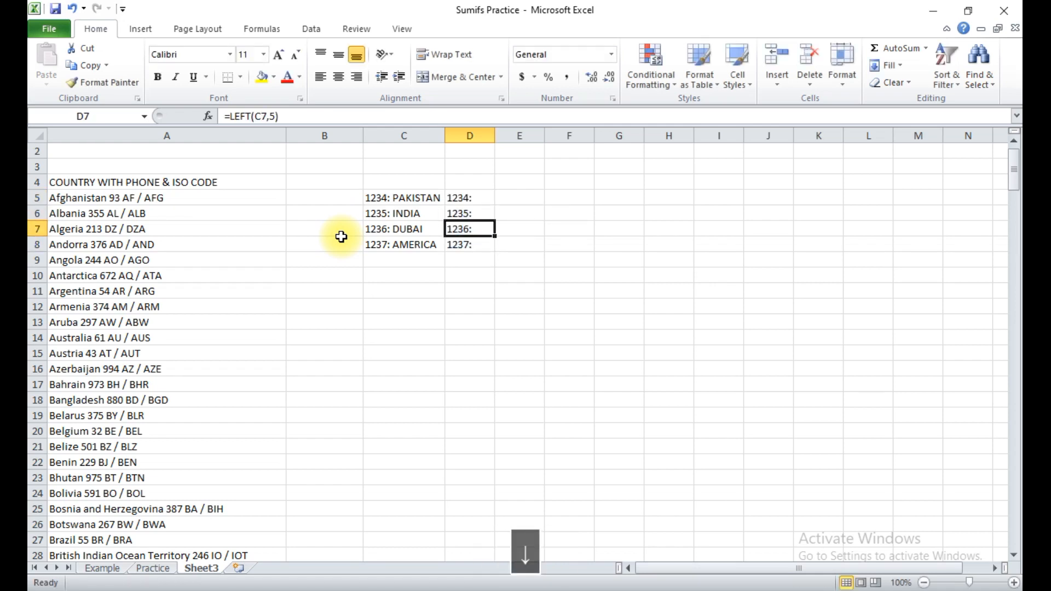
pyautogui.press('Down')
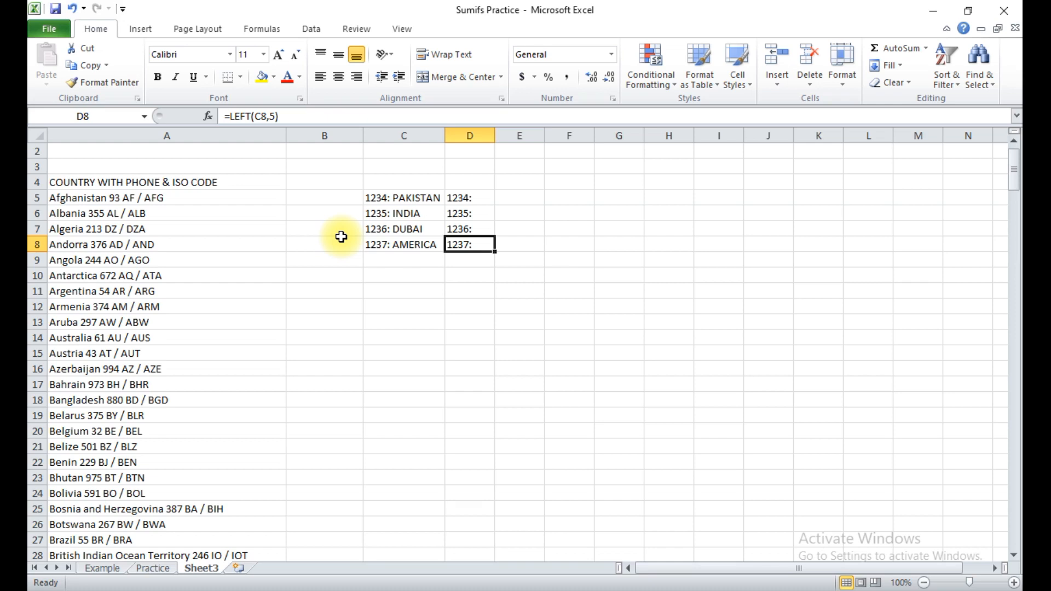
# Examine the country entries in A5:A10 for differences in the length of their names.
pyautogui.press('Up')
pyautogui.press('Left')
pyautogui.press('Left')
pyautogui.press('Left')
pyautogui.press('Up')
pyautogui.press('Up')
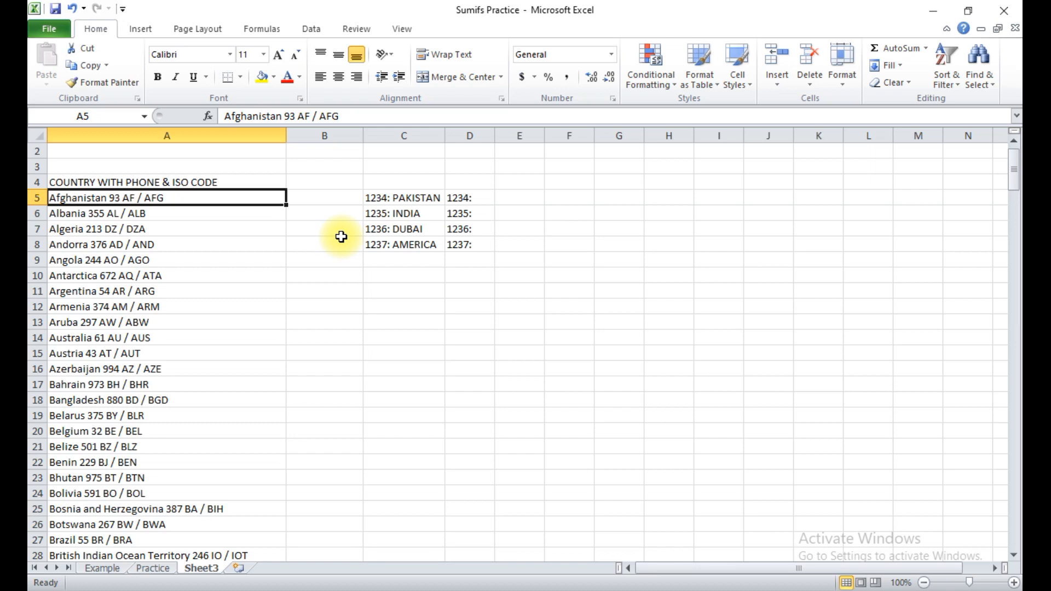
pyautogui.press('Down')
pyautogui.press('Down')
pyautogui.press('Down')
pyautogui.press('Down')
pyautogui.press('Down')
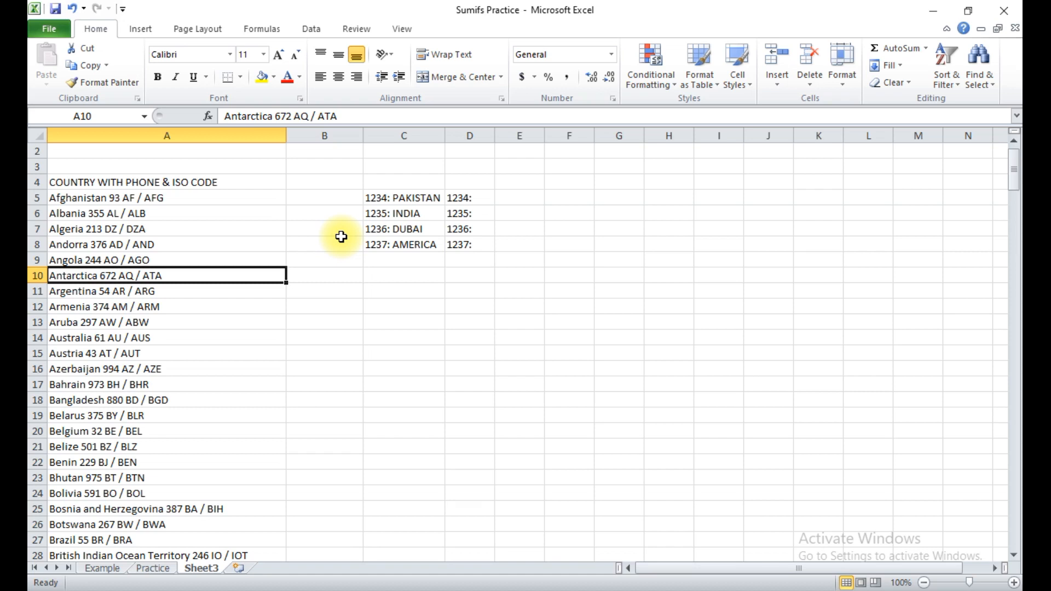
# Examine the sample text in C5 and the LEFT formula in D5.
pyautogui.press('Right')
pyautogui.press('Up')
pyautogui.press('Up')
pyautogui.press('Up')
pyautogui.press('Up')
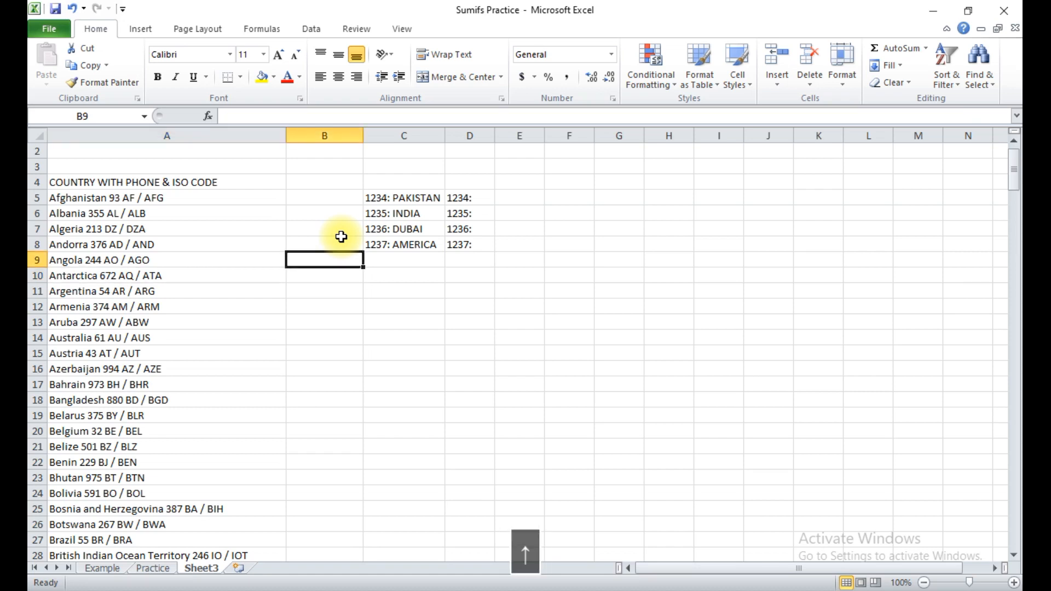
pyautogui.press('Right')
pyautogui.press('Up')
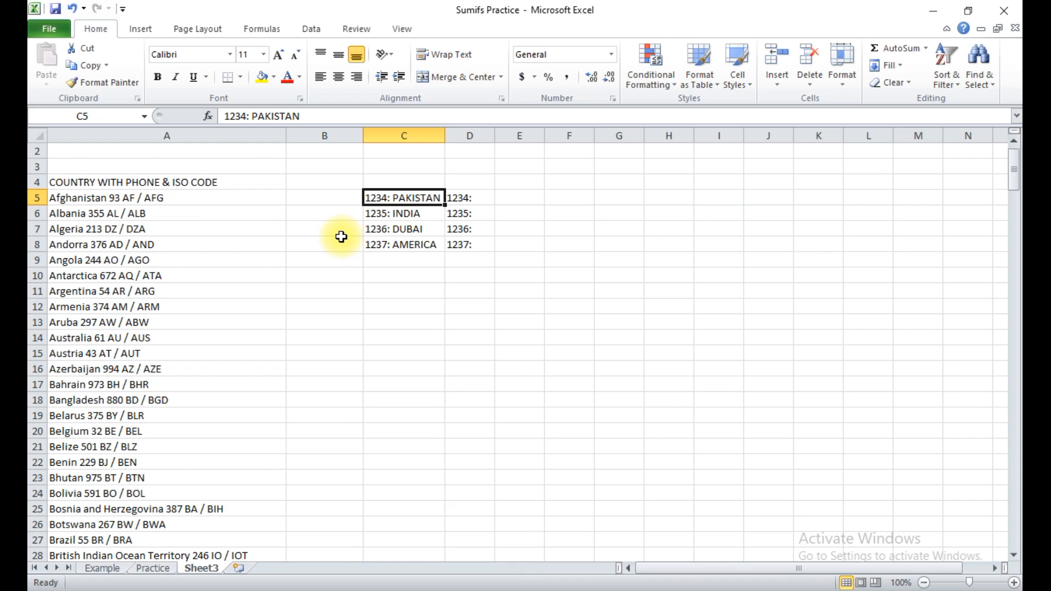
pyautogui.press('Right')
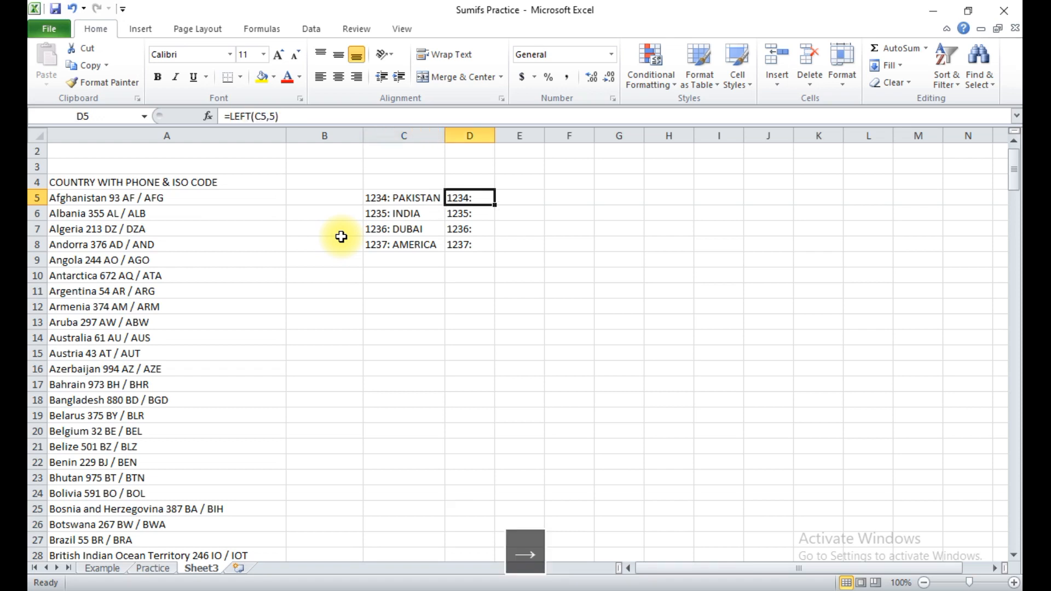
# Enter the formula =FIND("3",C5,1) in cell E5 to locate the character 3 in the sample text.
pyautogui.press('Right')
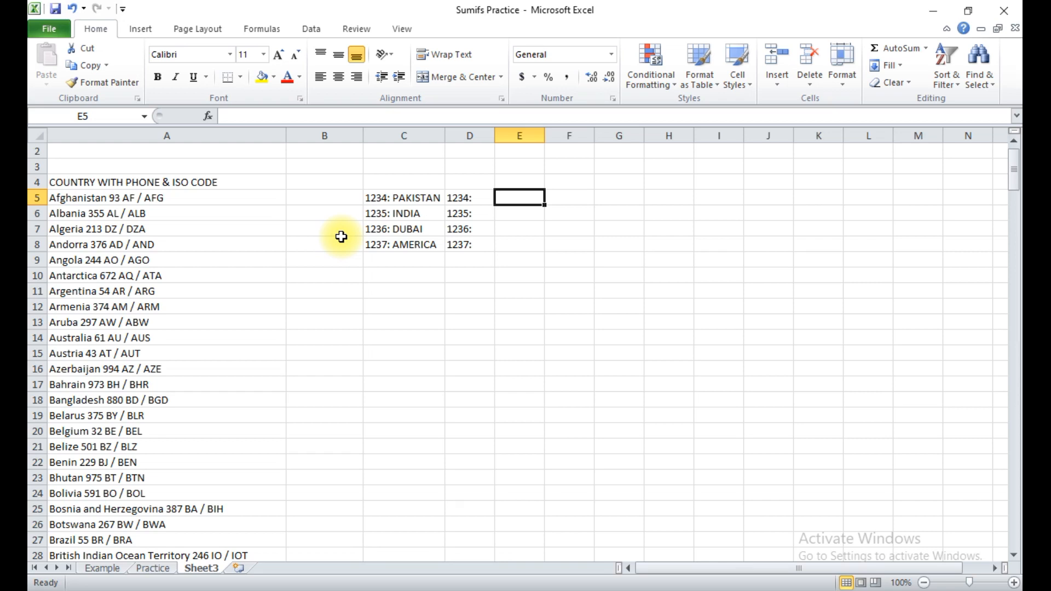
pyautogui.write('=FIN')
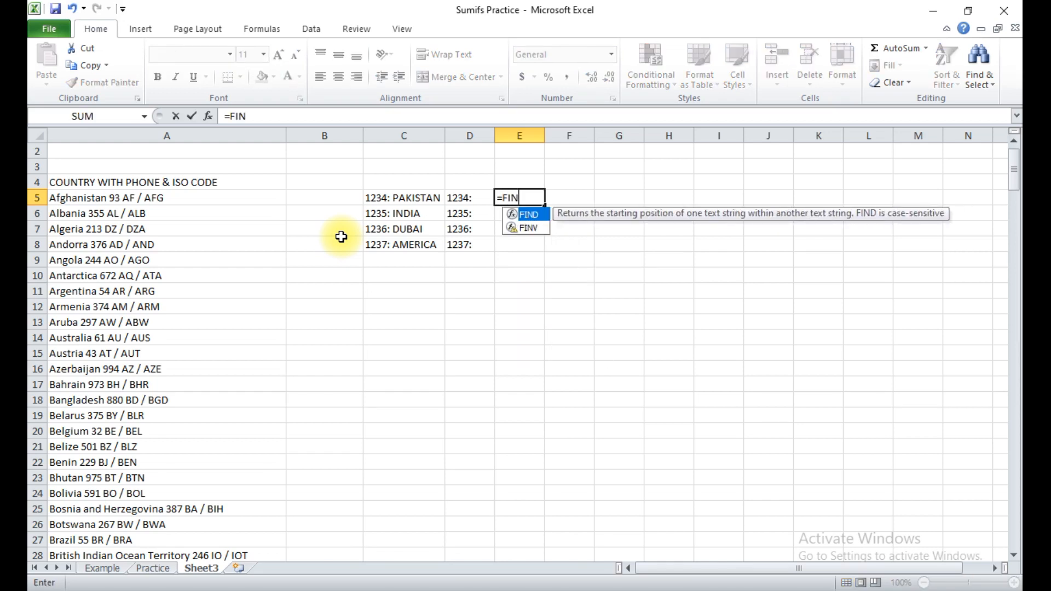
pyautogui.write('D(')
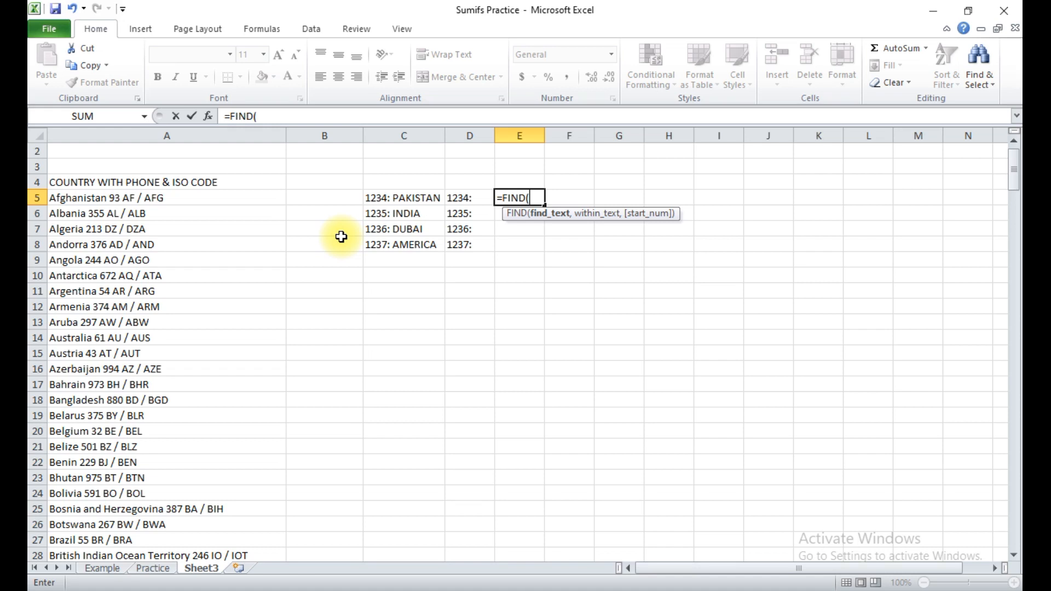
pyautogui.write('"')
pyautogui.press('BackSpace')
pyautogui.write('"3",')
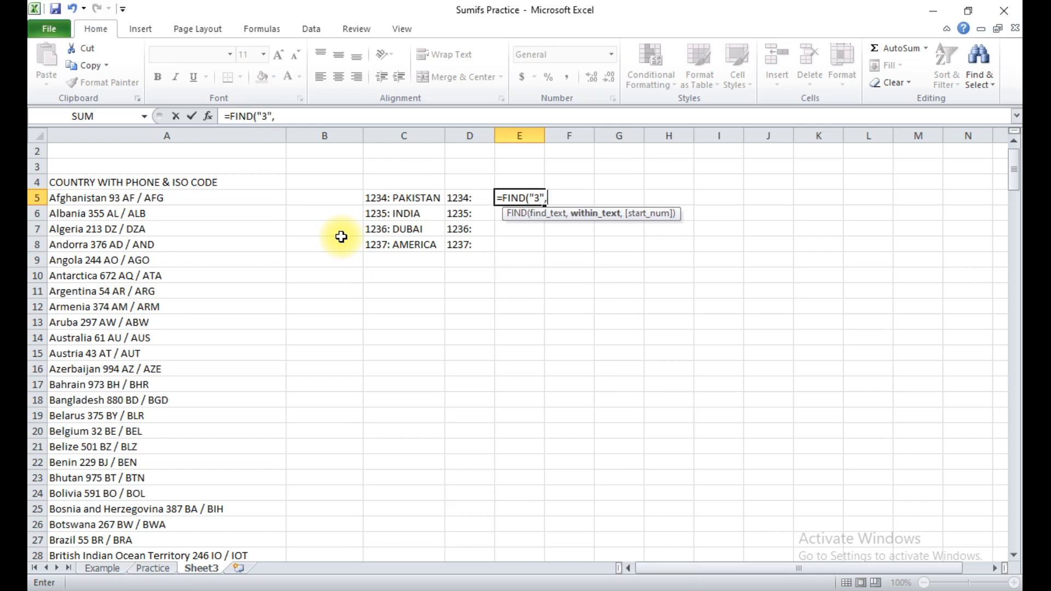
pyautogui.press('BackSpace')
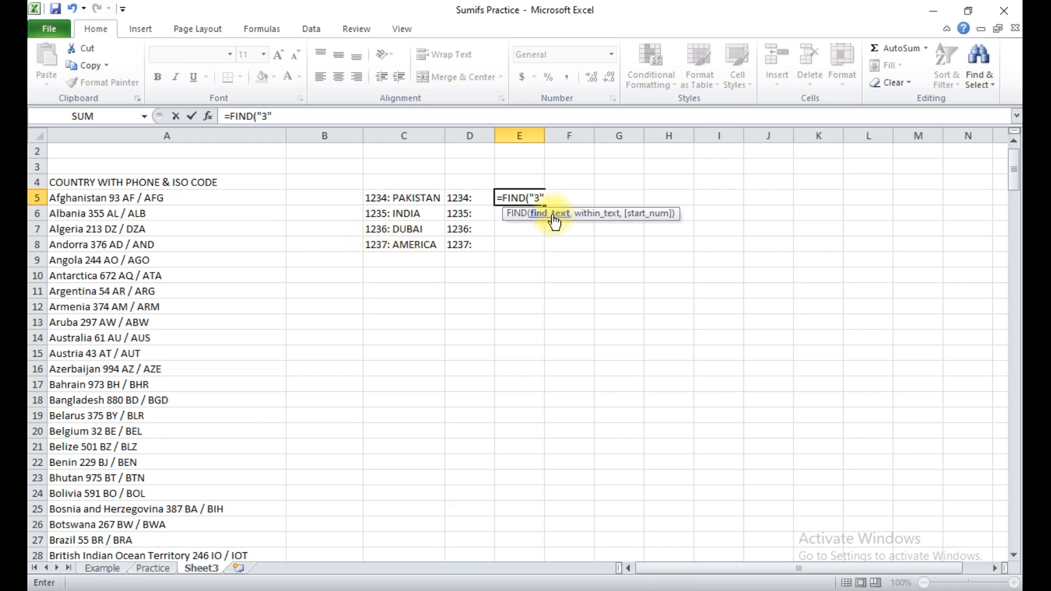
pyautogui.write(',')
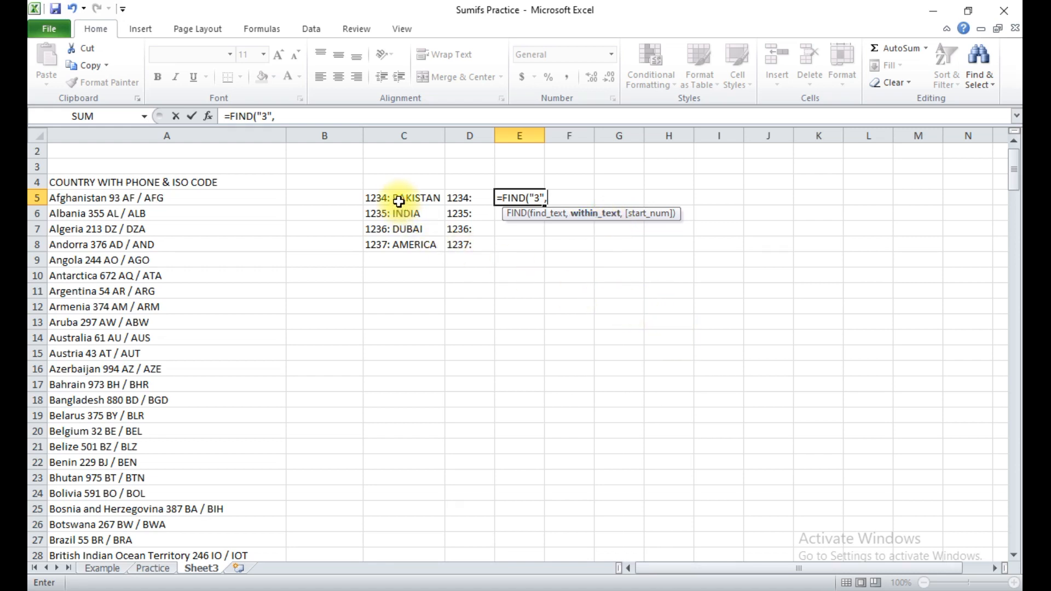
pyautogui.click(401, 204)
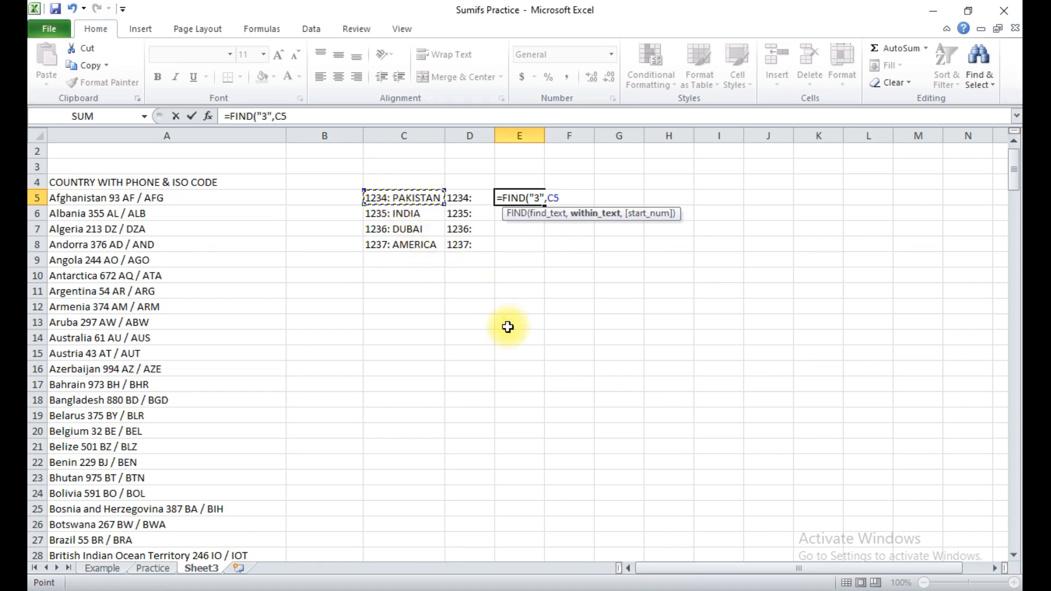
pyautogui.write(',')
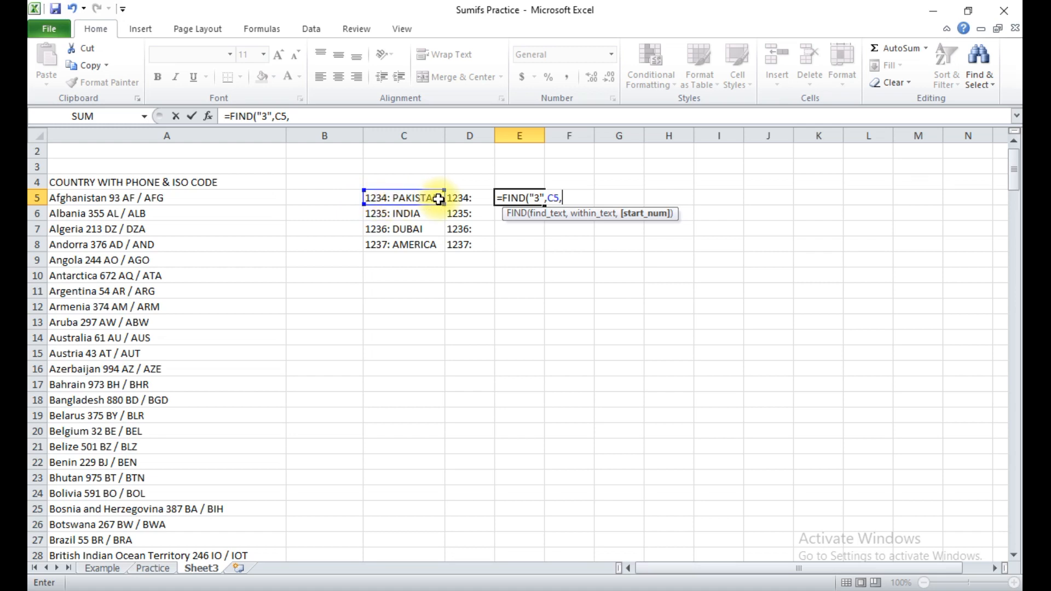
pyautogui.write('1)')
pyautogui.press('Return')
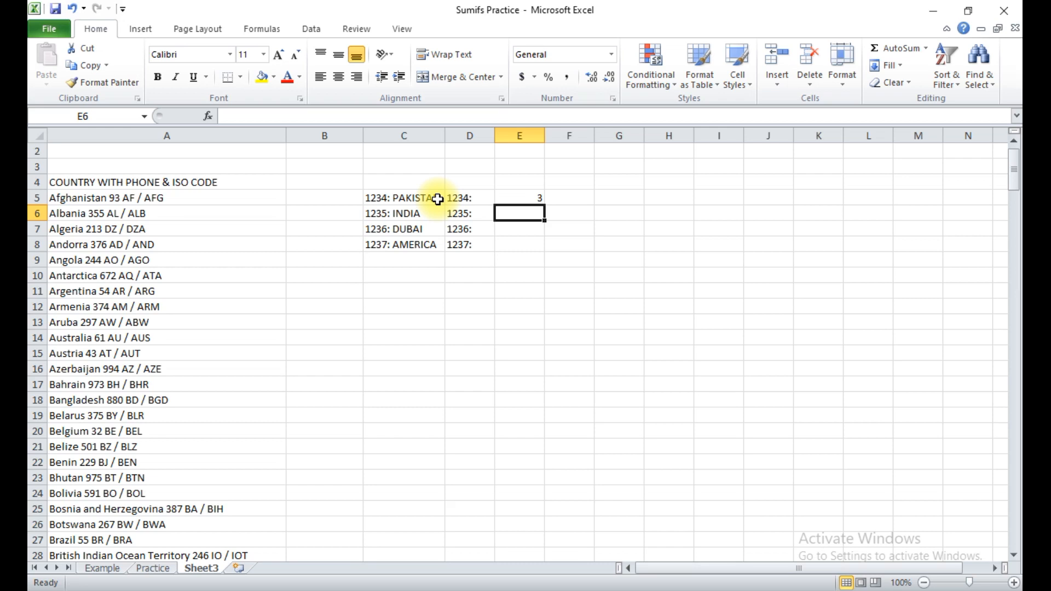
# Enter the sample number 123454321 in cell F5.
pyautogui.press('Up')
pyautogui.press('Left')
pyautogui.press('Right')
pyautogui.press('Right')
pyautogui.press('Right')
pyautogui.press('Left')
pyautogui.write('12')
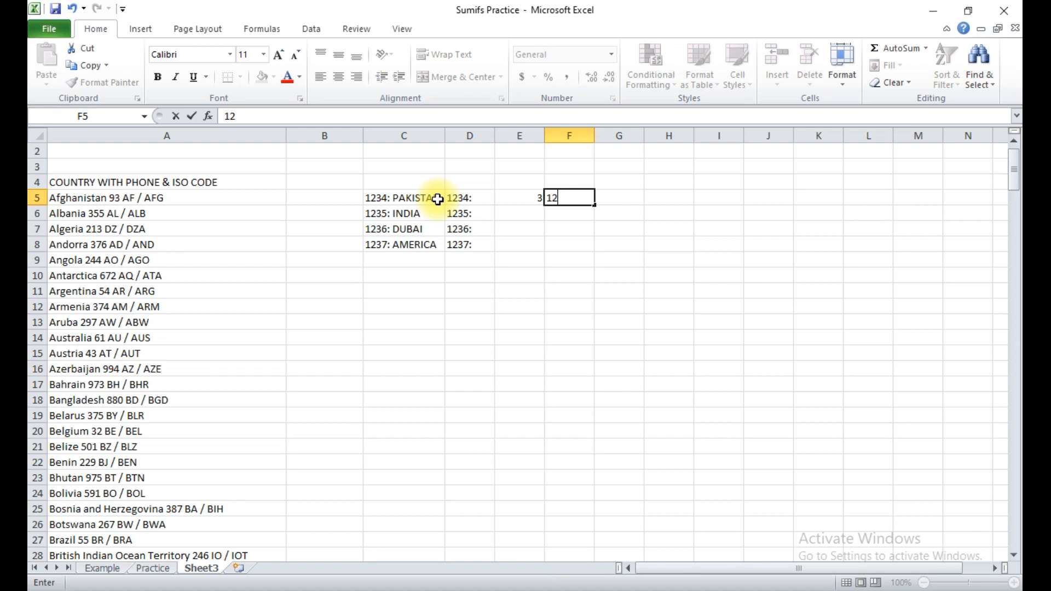
pyautogui.write('3454321')
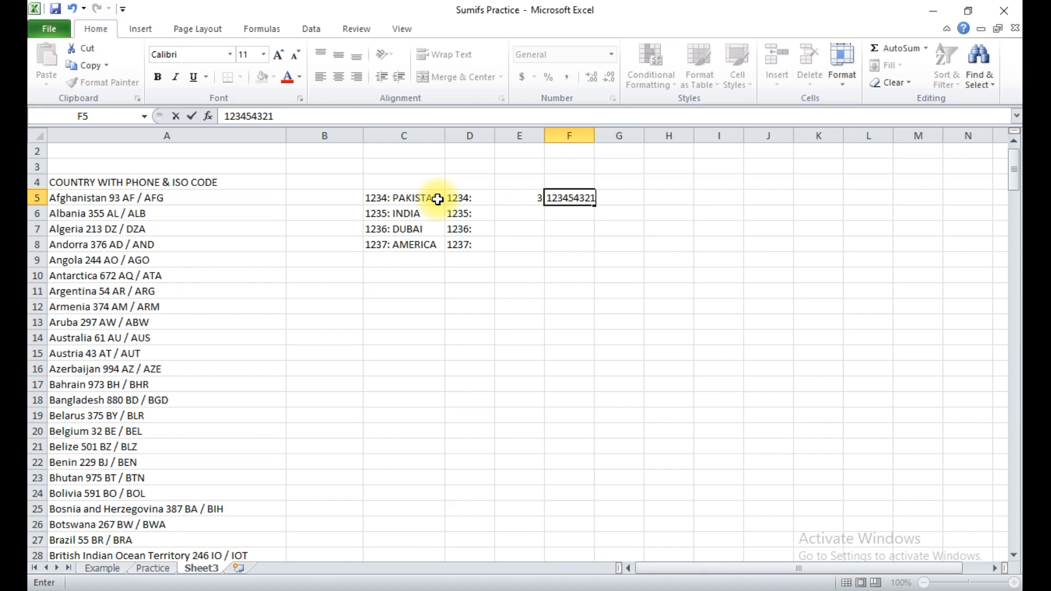
pyautogui.press('Return')
# Enter the formula =FIND("3",F5,4) in cell G5 to search for 3 starting from the fourth character.
pyautogui.press('Up')
pyautogui.press('Right')
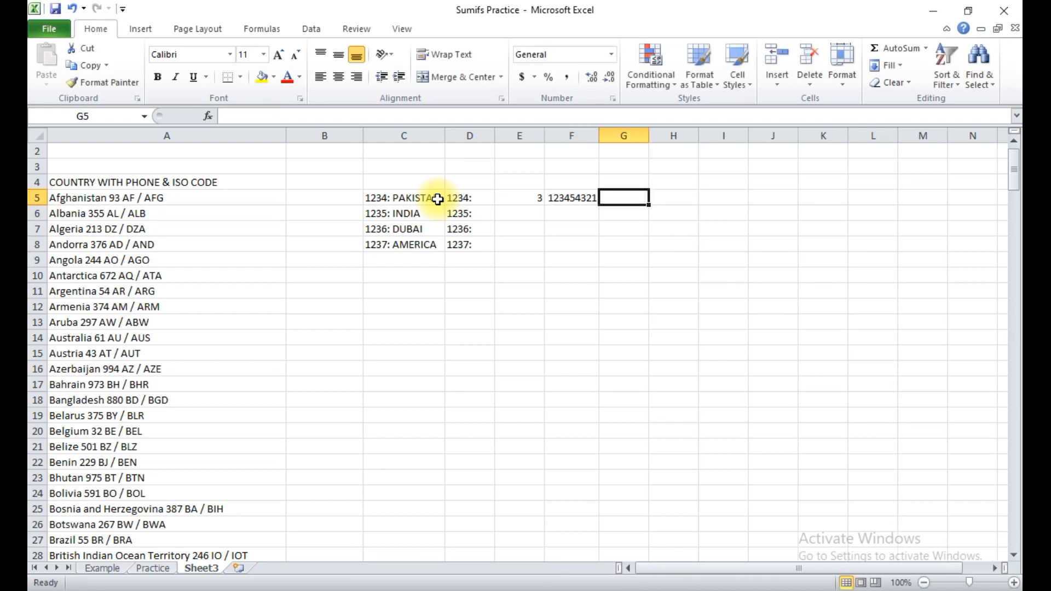
pyautogui.write('=FIND')
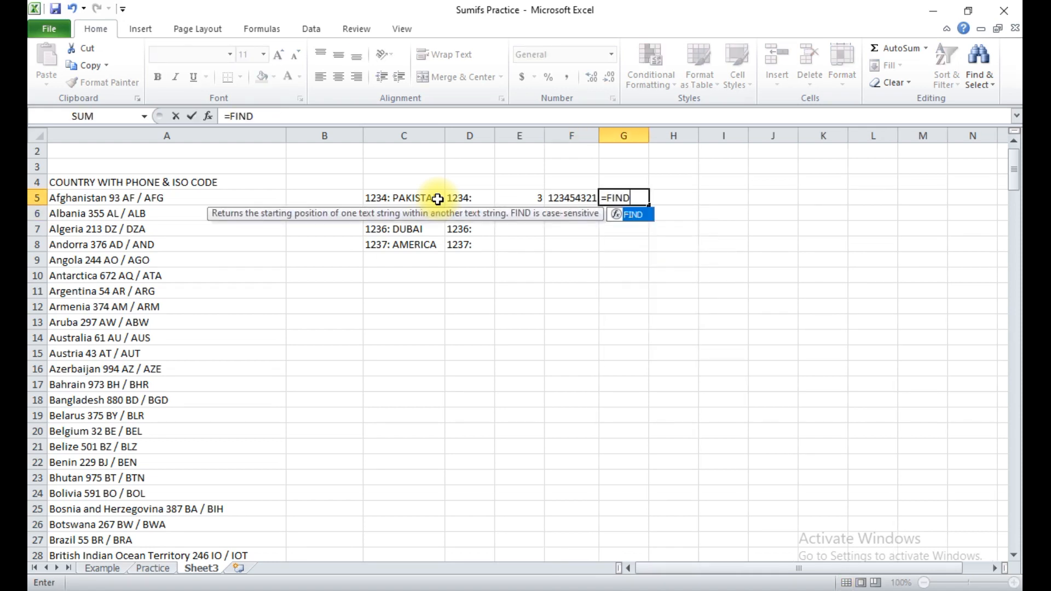
pyautogui.write('(')
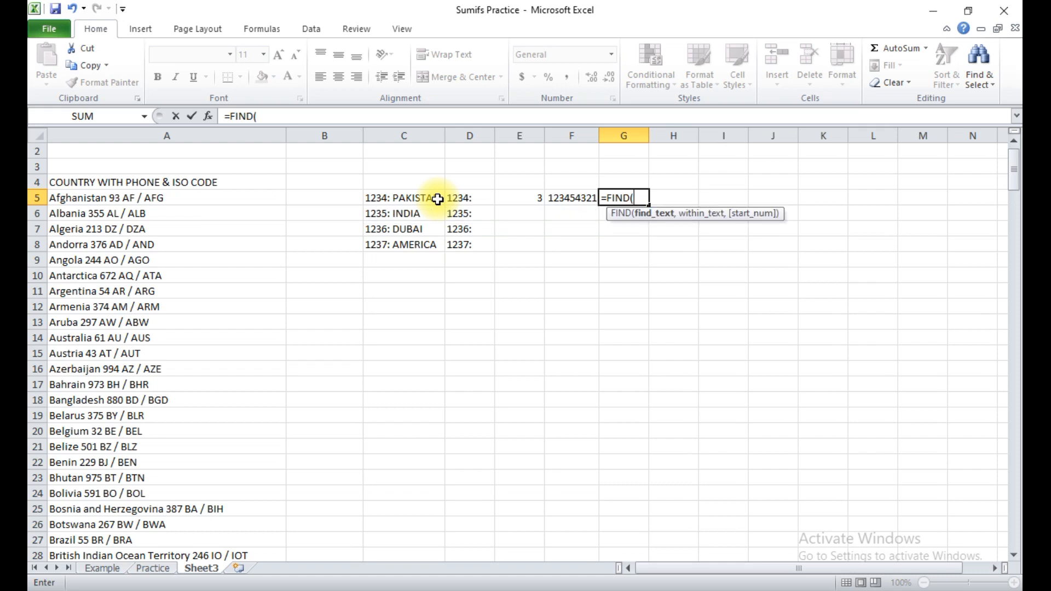
pyautogui.write('"3",')
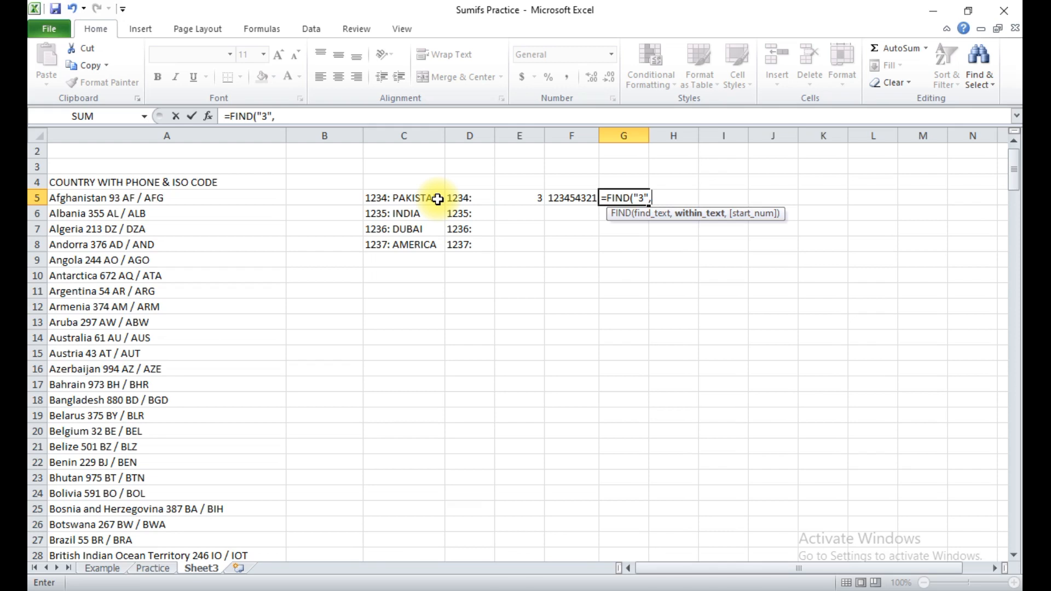
pyautogui.press('Left')
pyautogui.write(',')
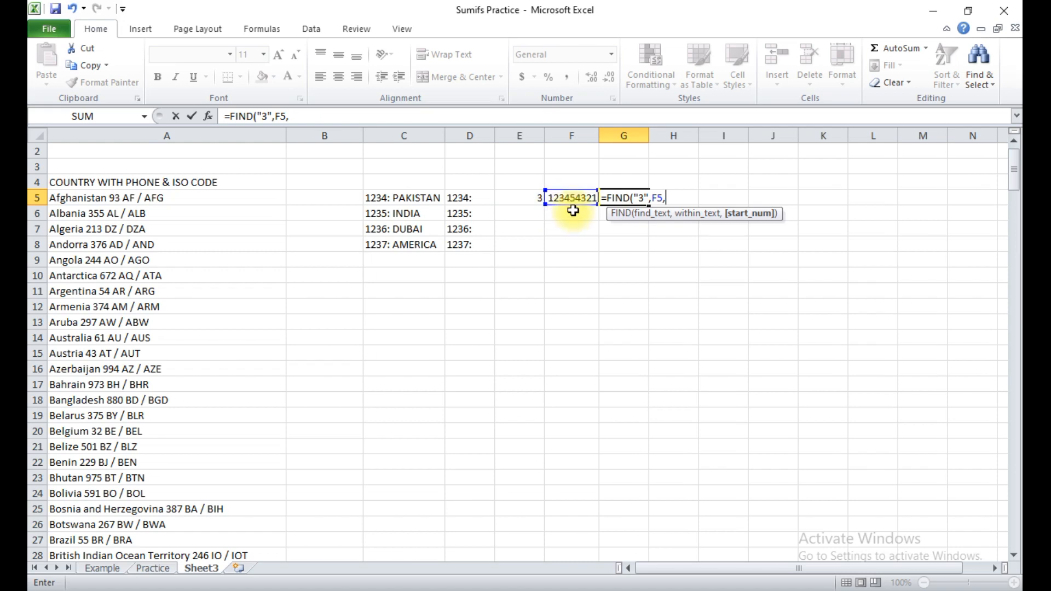
pyautogui.write('4)')
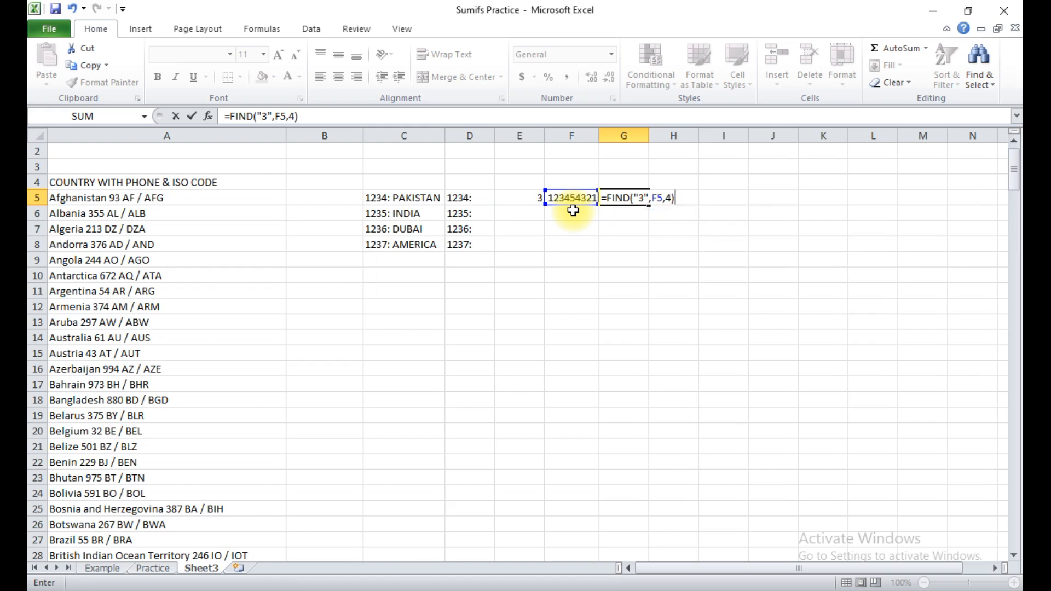
pyautogui.press('Return')
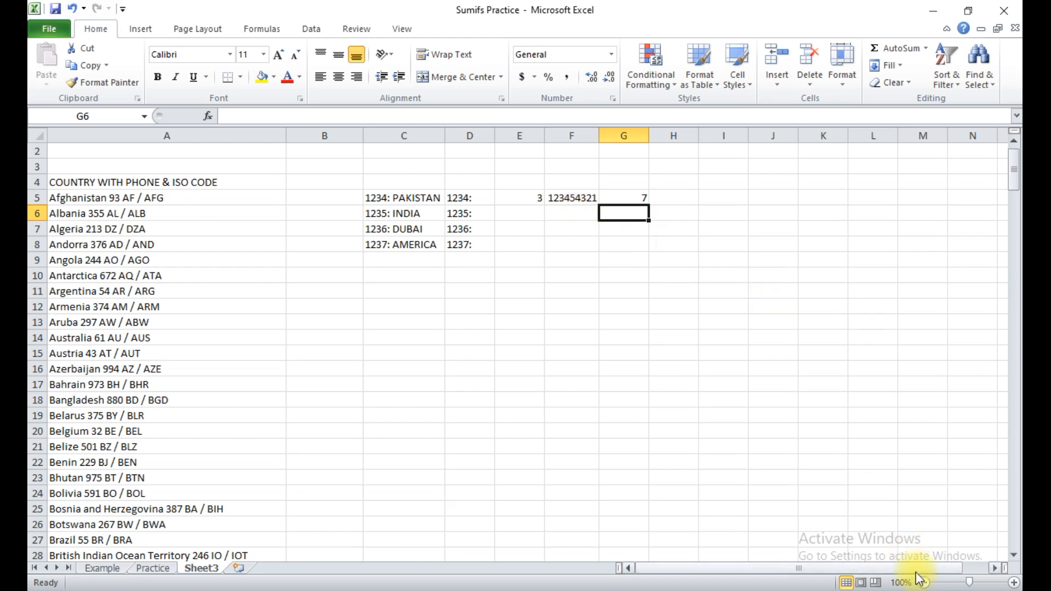
# Enter the formula =LEFT(A5,FIND(" ",A5,1)) in cell B5 to extract the text up to the first space.
pyautogui.press('Up')
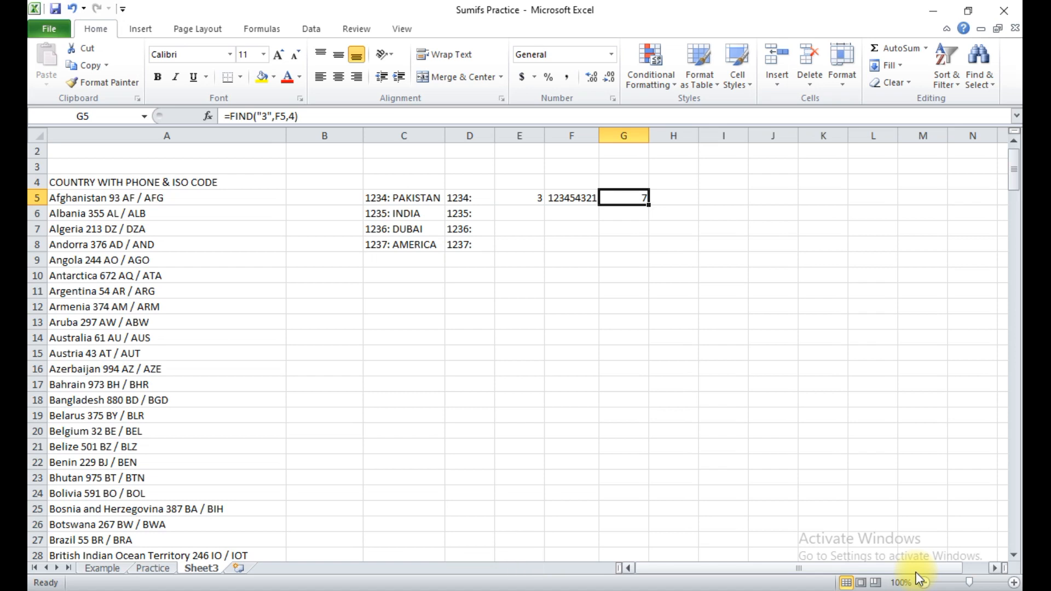
pyautogui.press('Left')
pyautogui.press('Left')
pyautogui.press('Left')
pyautogui.press('Left')
pyautogui.press('Left')
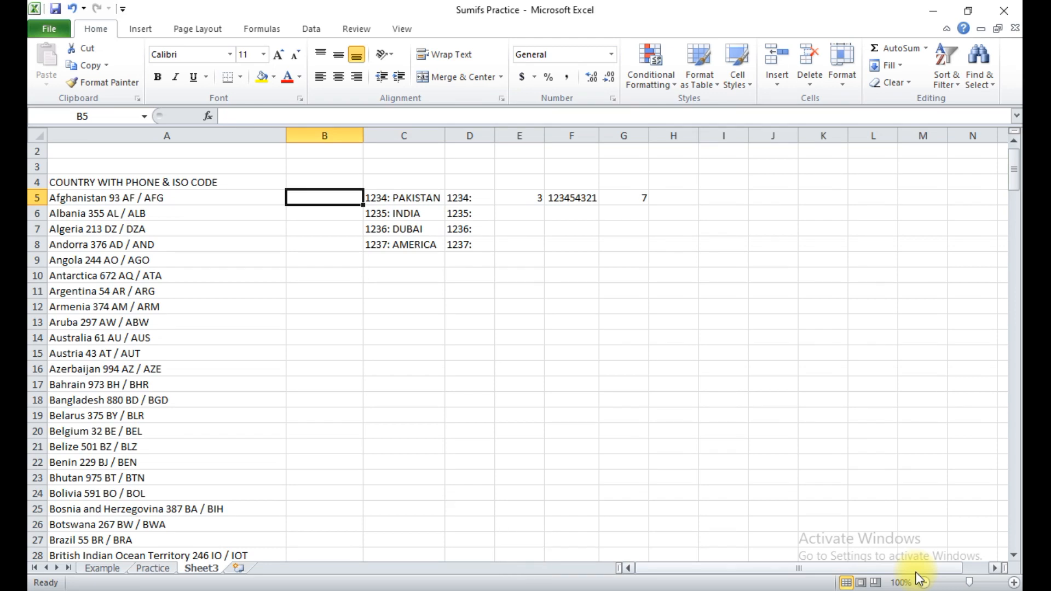
pyautogui.write('=')
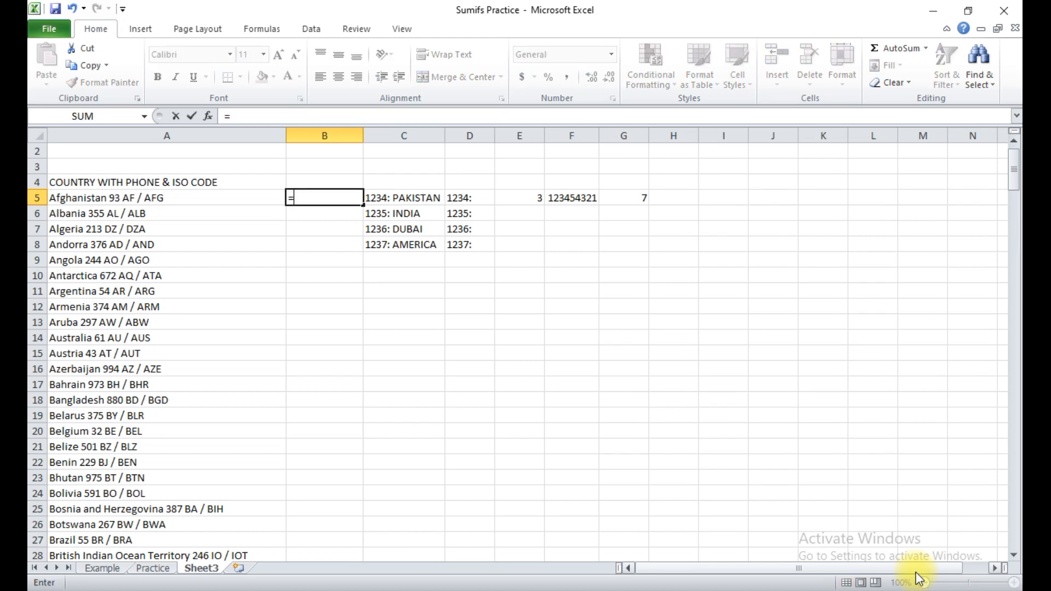
pyautogui.write('LEFT(')
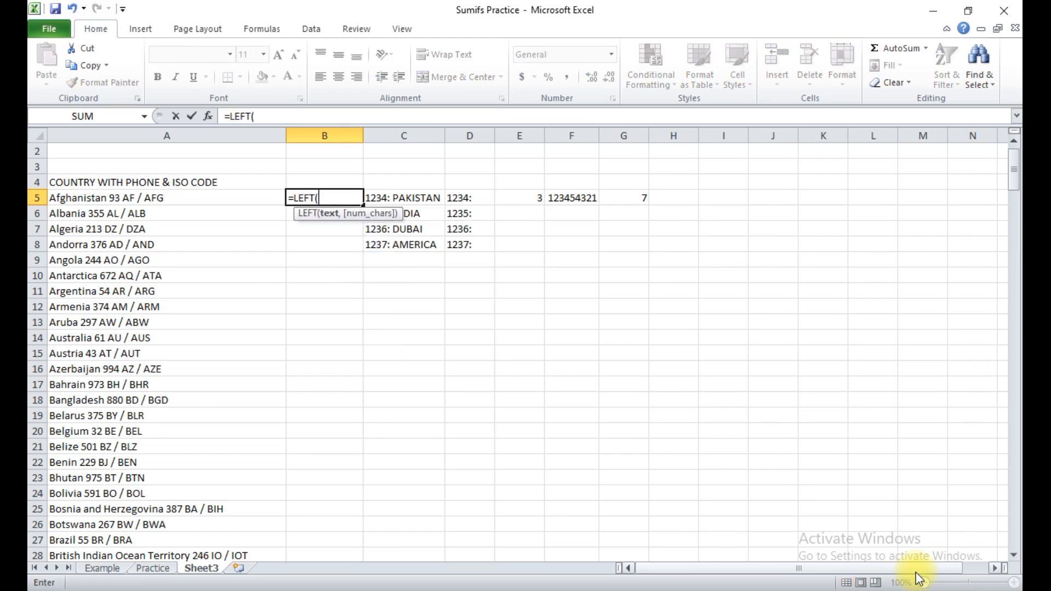
pyautogui.write('"')
pyautogui.press('BackSpace')
pyautogui.press('Left')
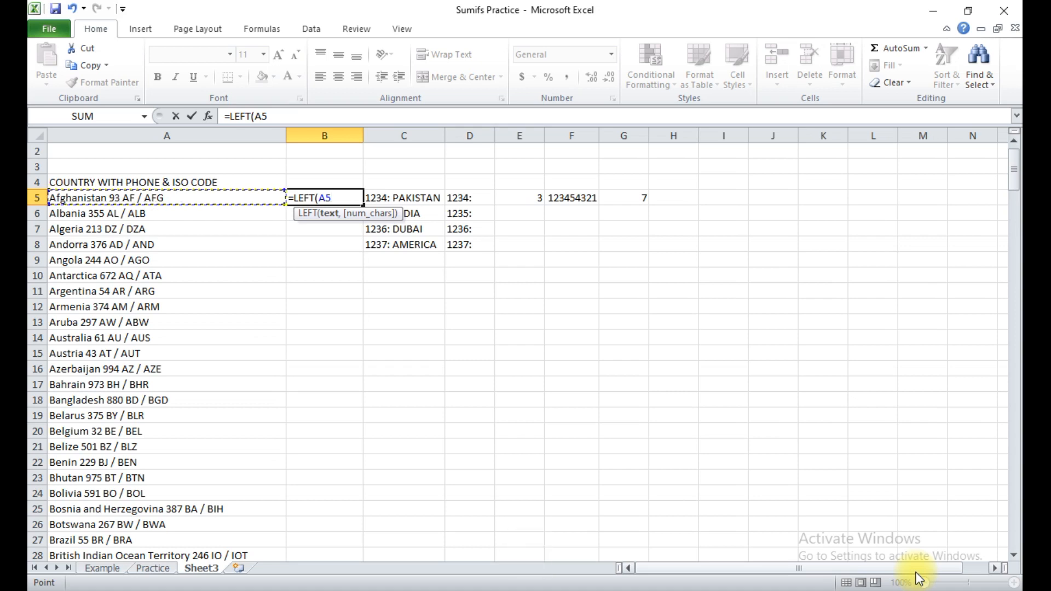
pyautogui.write(',')
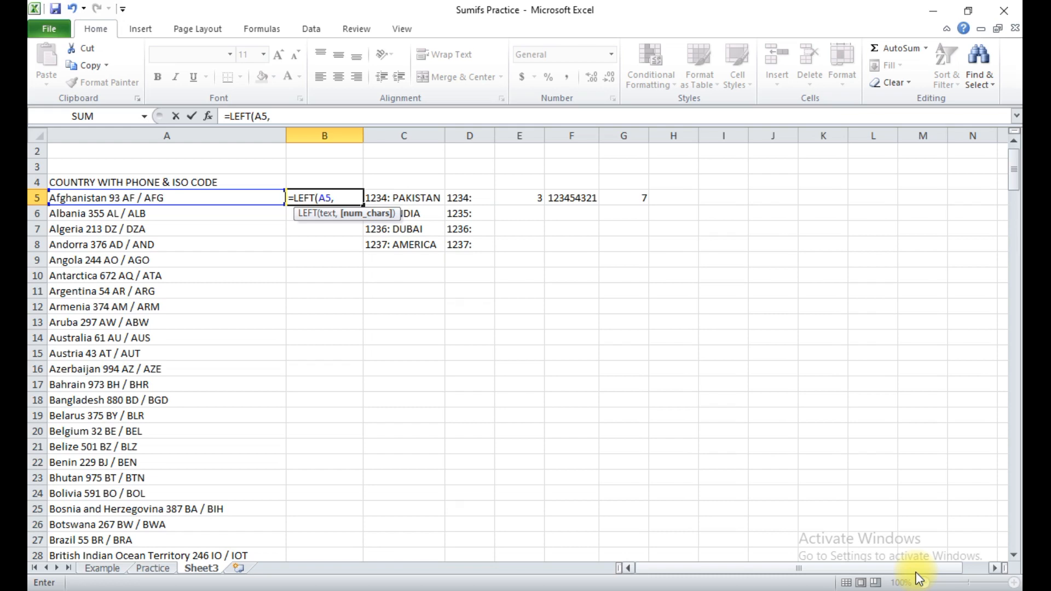
pyautogui.write('FIND(')
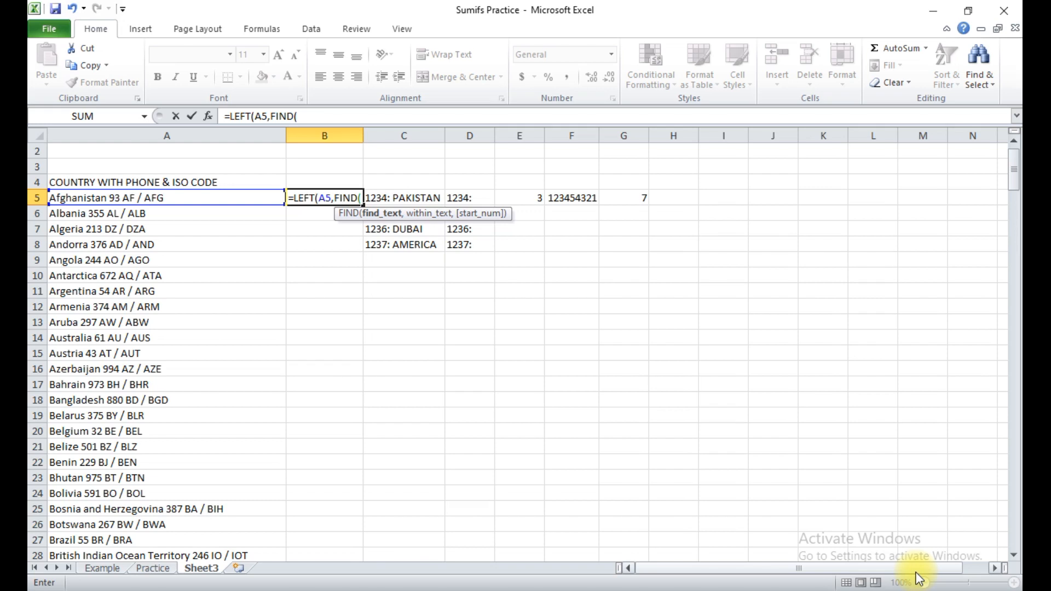
pyautogui.write('" "')
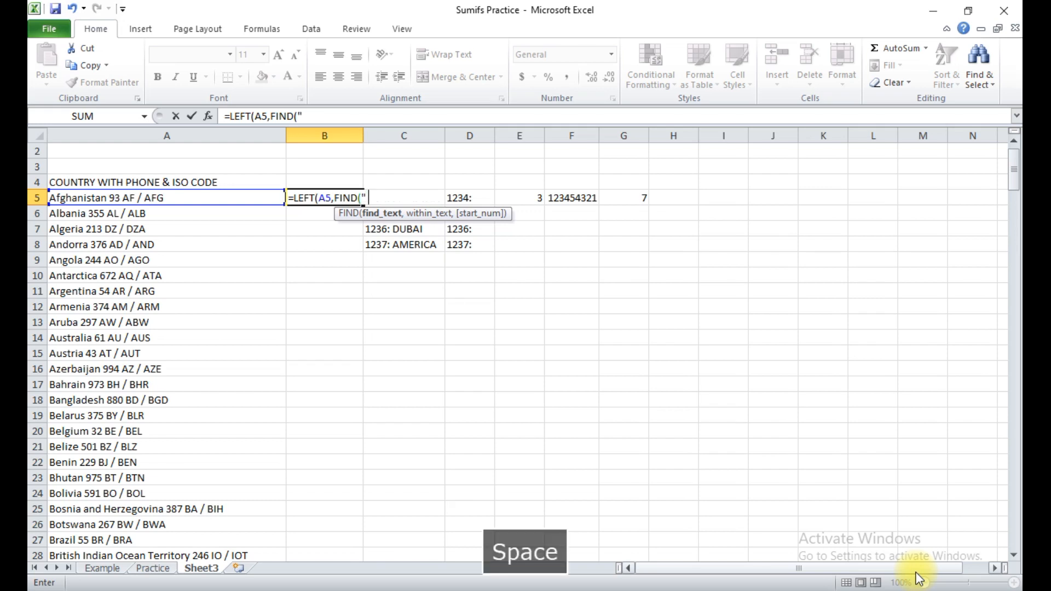
pyautogui.press('BackSpace')
pyautogui.press('BackSpace')
pyautogui.write('",')
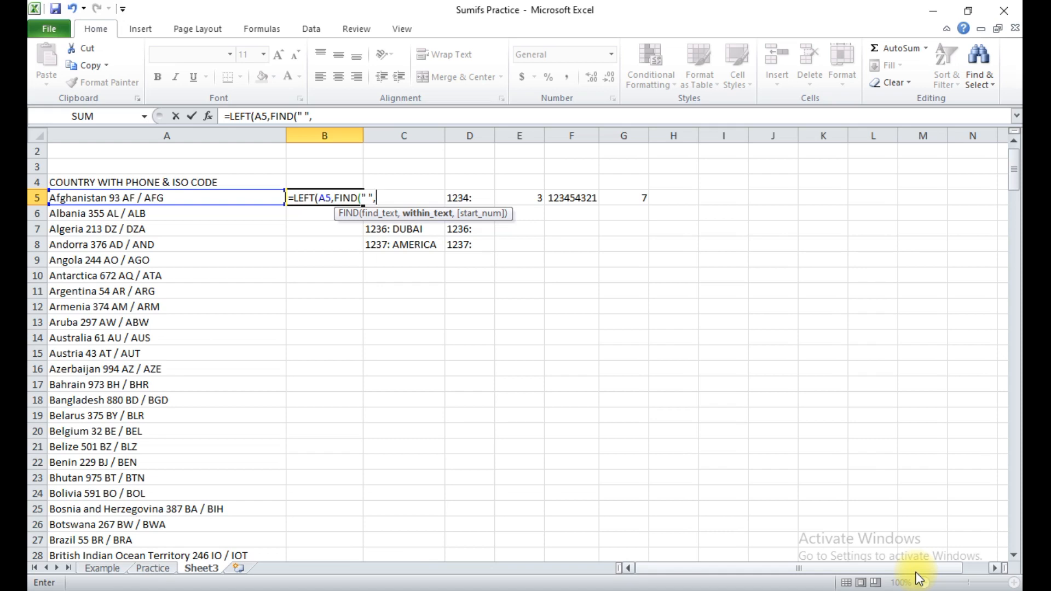
pyautogui.press('Left')
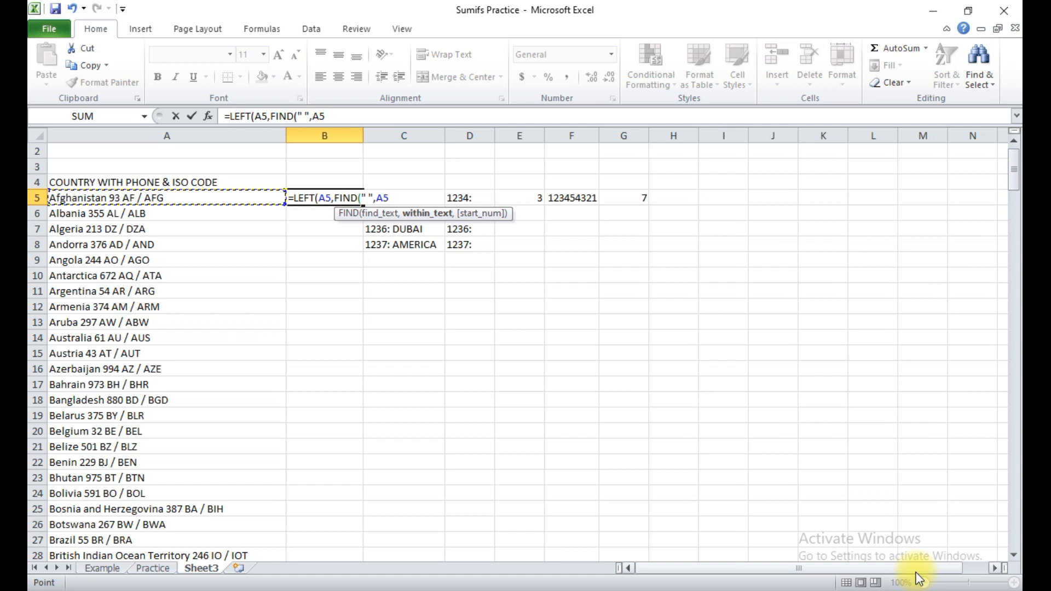
pyautogui.write(',1')
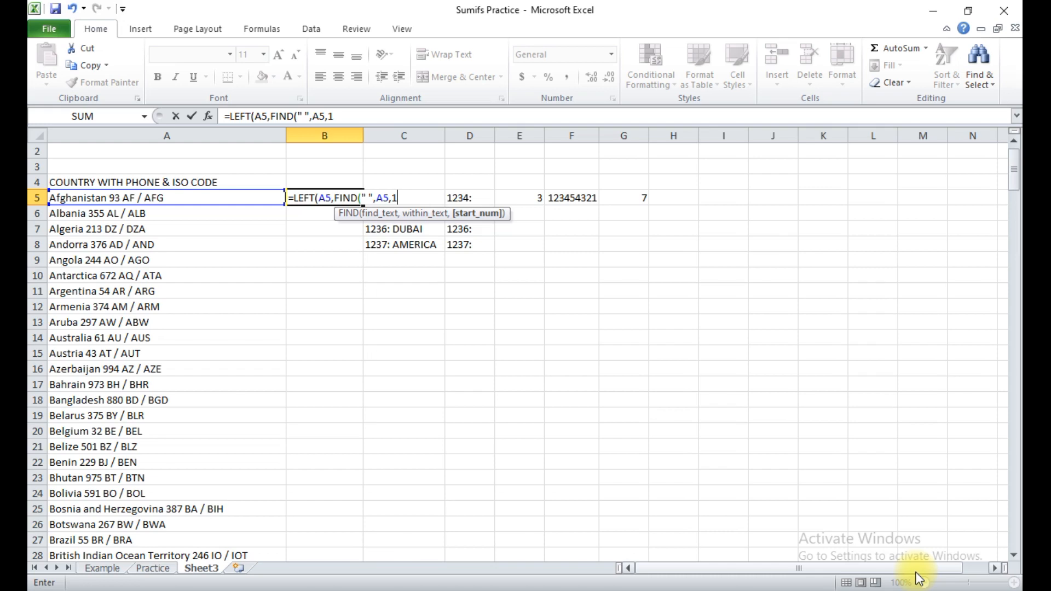
pyautogui.write('))')
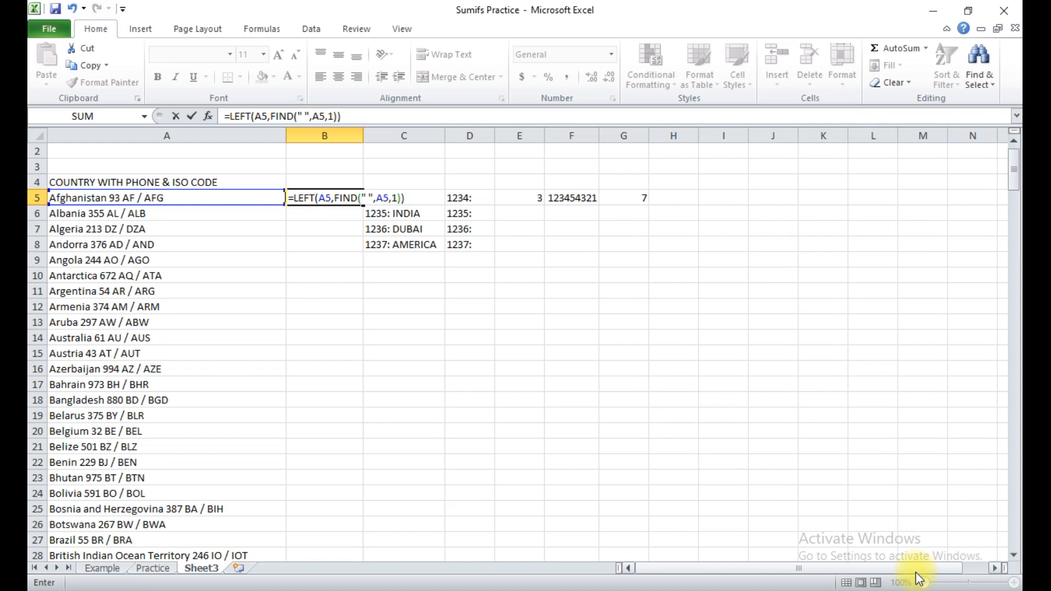
pyautogui.press('Return')
pyautogui.press('Up')
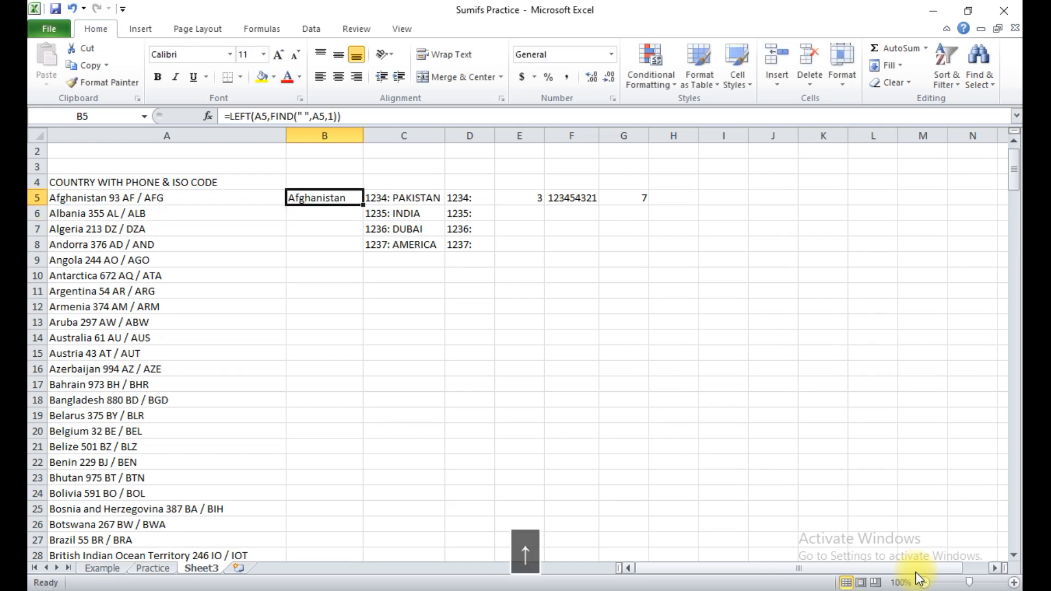
# Copy the LEFT and FIND formula from cell B5 down column B through row 218, the last country in the list.
pyautogui.hotkey('ctrl', 'c')
pyautogui.press('Left')
pyautogui.hotkey('ctrl', 'Down')
pyautogui.press('Right')
pyautogui.hotkey('ctrl', 'shift', 'Up')
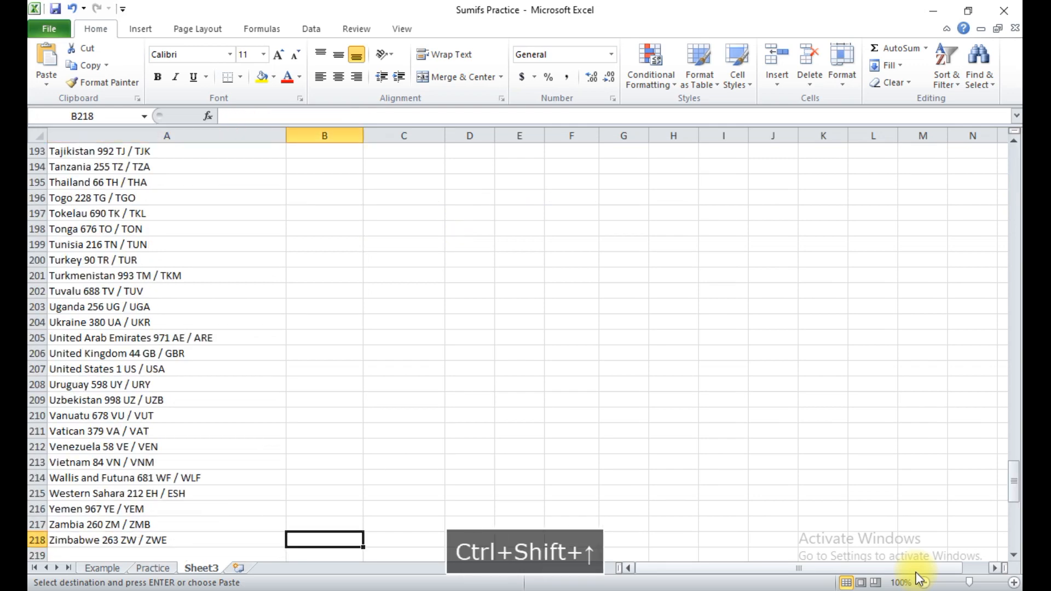
pyautogui.press('Return')
pyautogui.press('Up')
pyautogui.hotkey('ctrl', 'Up')
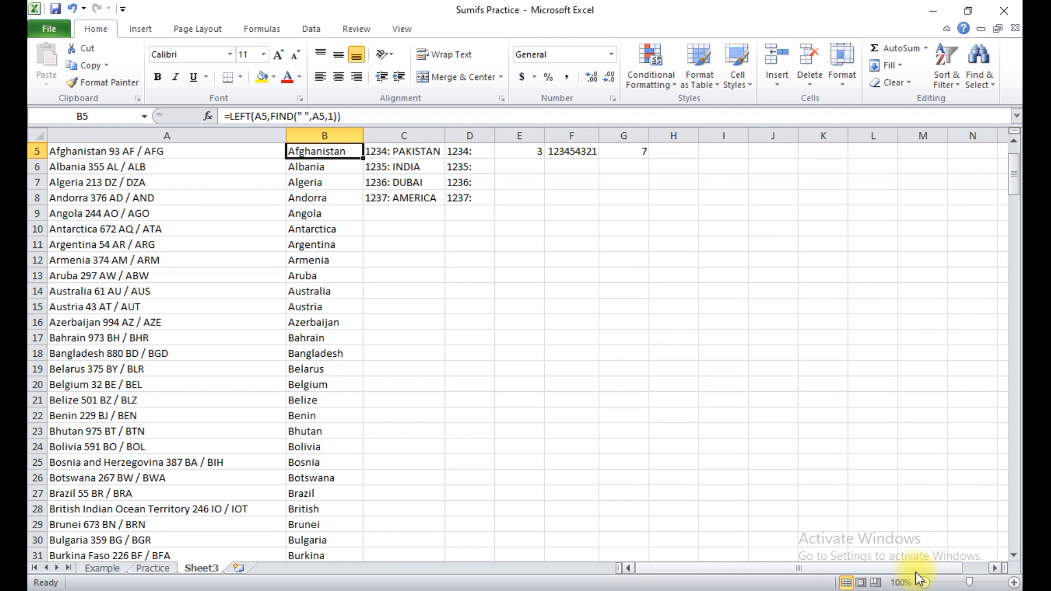
# Look through the extracted names in column B and compare them with the combined text in column A.
pyautogui.press('Down')
pyautogui.press('Down')
pyautogui.press('Down')
pyautogui.press('Down')
pyautogui.press('Down')
pyautogui.press('Down')
pyautogui.press('Down')
pyautogui.press('Down')
pyautogui.press('Down')
pyautogui.press('Down')
pyautogui.press('Down')
pyautogui.press('Down')
pyautogui.press('Down')
pyautogui.press('Down')
pyautogui.press('Down')
pyautogui.press('Down')
pyautogui.press('Down')
pyautogui.press('Down')
pyautogui.press('Down')
pyautogui.press('Down')
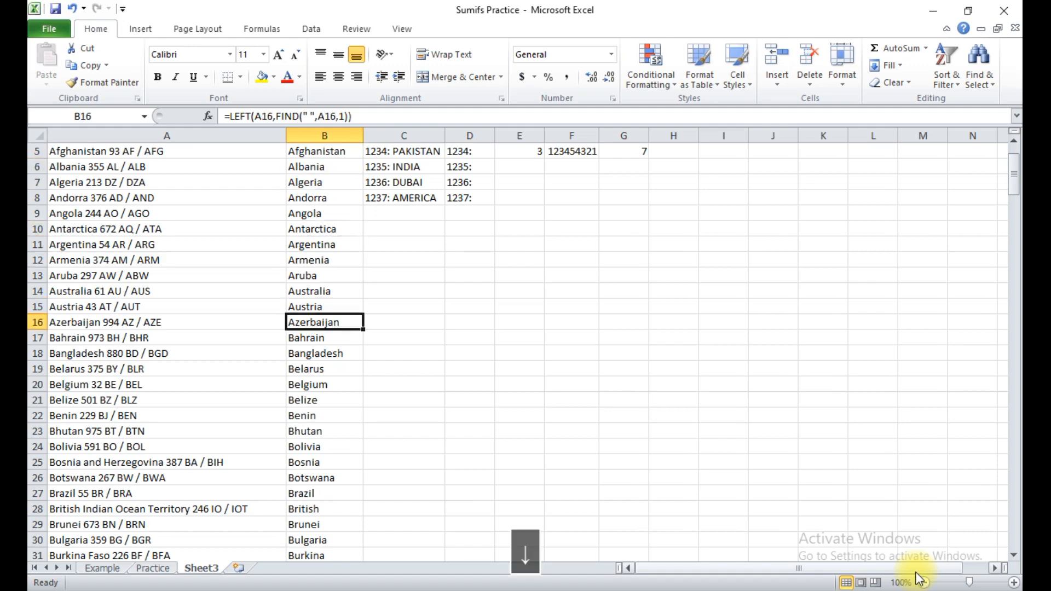
pyautogui.press('Down')
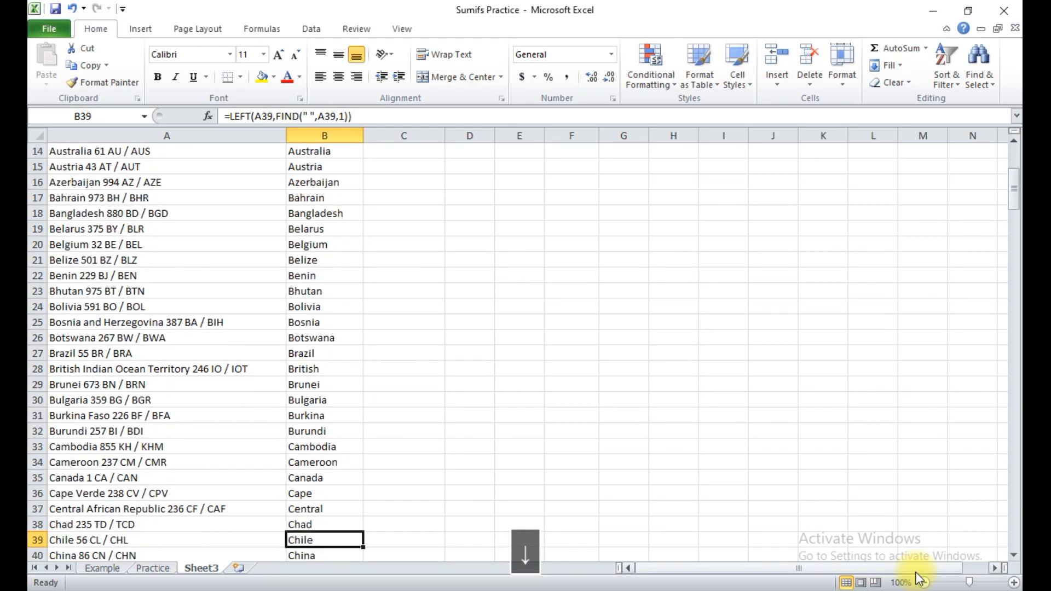
pyautogui.hotkey('ctrl', 'Up')
pyautogui.press('Up')
pyautogui.press('Right')
pyautogui.press('Down')
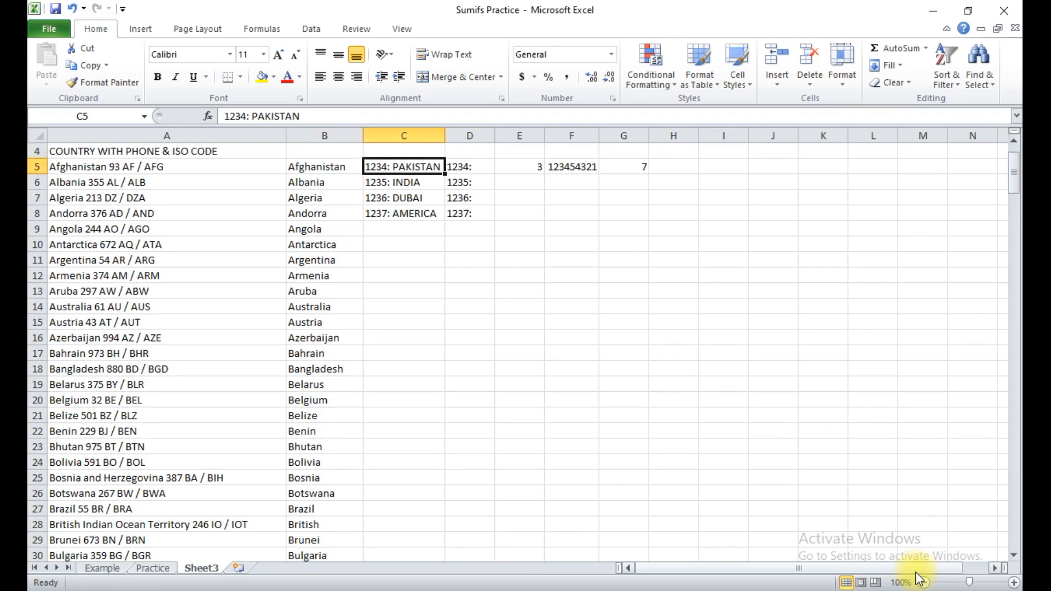
pyautogui.press('Up')
pyautogui.press('Up')
pyautogui.press('Up')
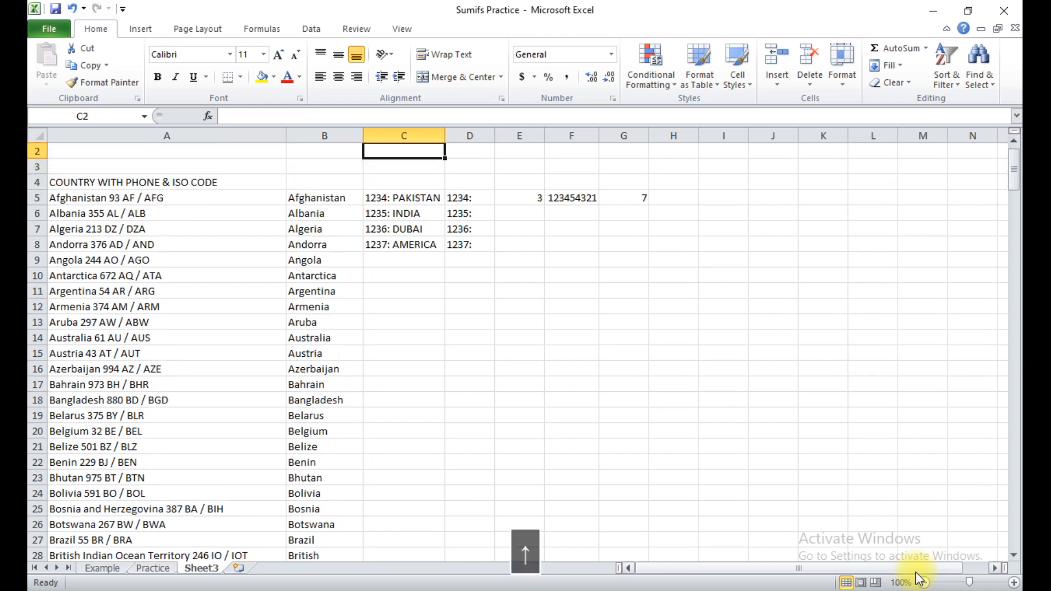
pyautogui.press('Down')
pyautogui.press('Down')
pyautogui.press('Left')
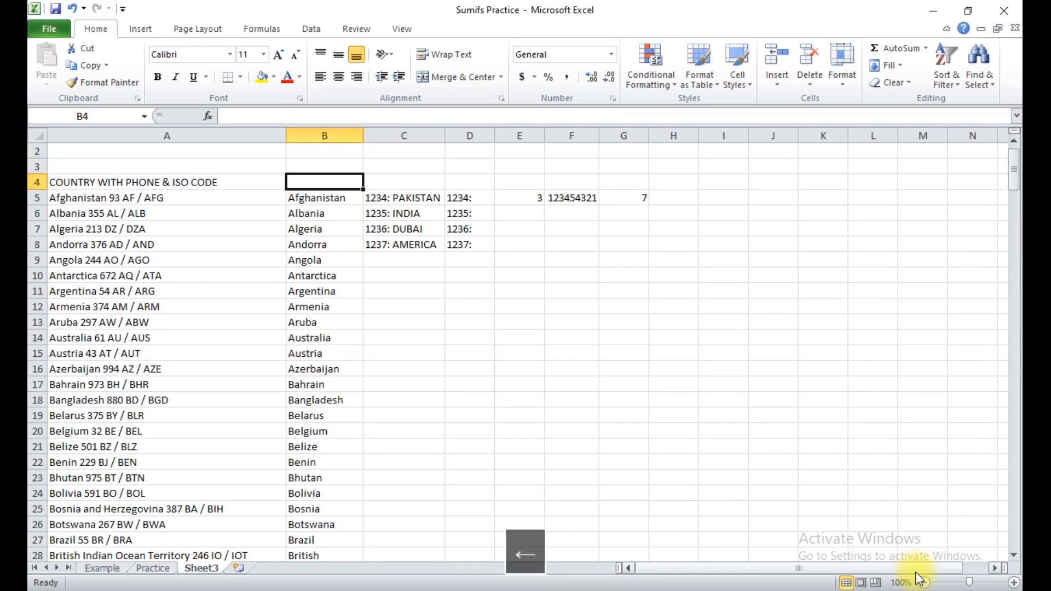